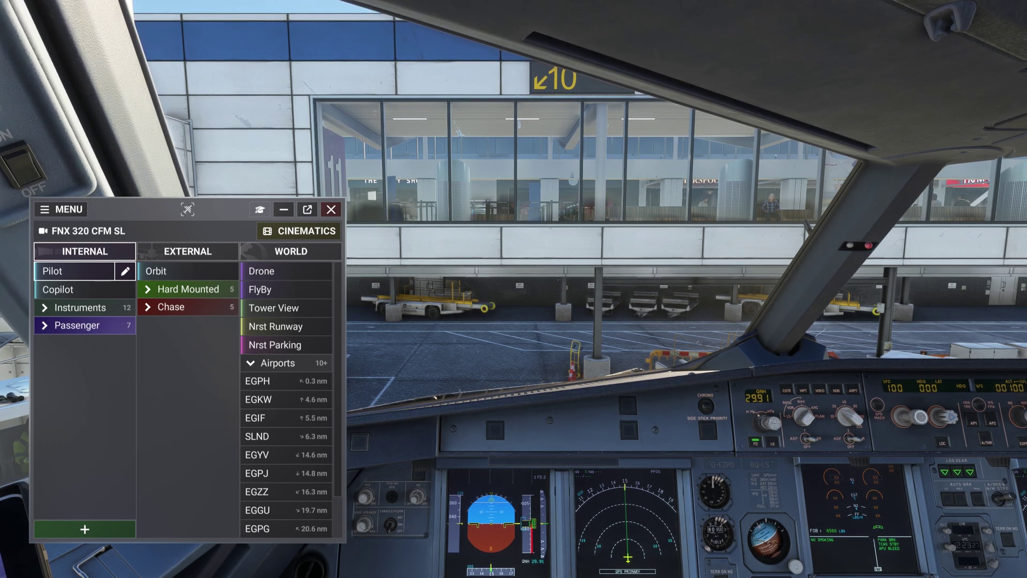
Expand the Instruments camera group to list MCDU, EFB, Overhead, Pedestal, FCU and Main Panel views
click(112, 328)
click(115, 307)
mouse_move(133, 294)
mouse_down()
mouse_move(135, 439)
mouse_move(134, 285)
mouse_up()
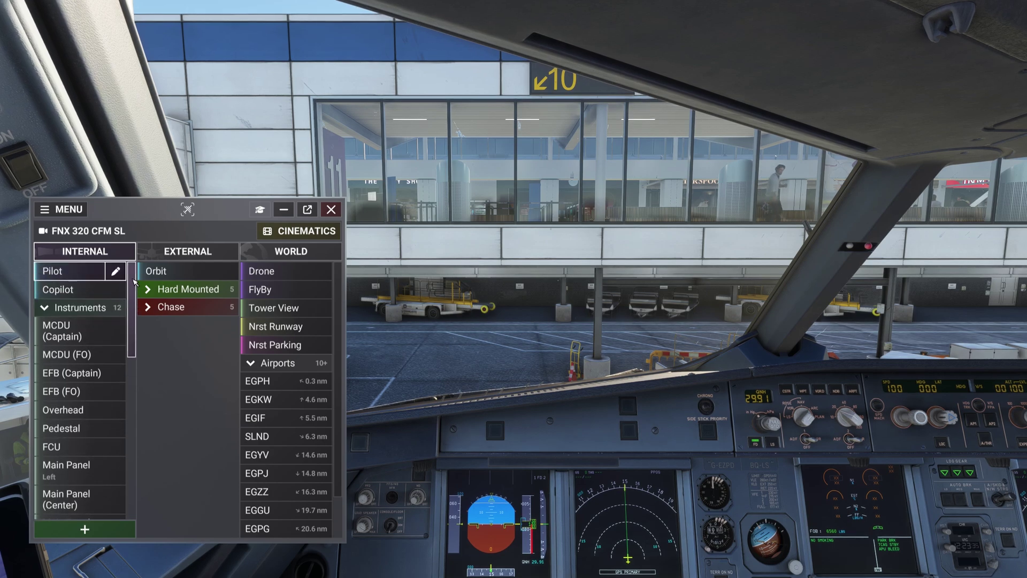
Switch to the captain's MCDU view and rename it to MCDU Left
click(108, 331)
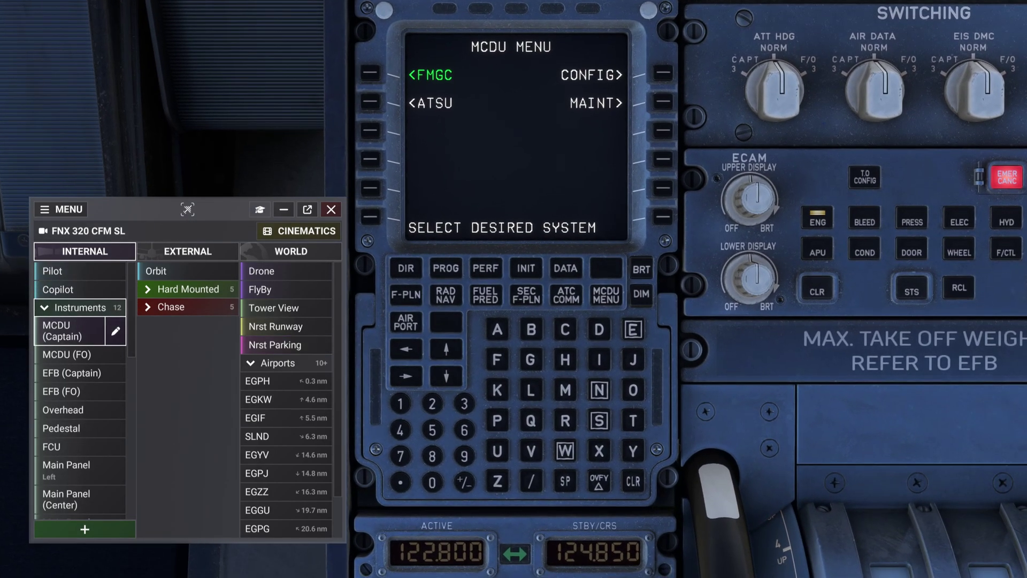
scroll(701, 396, down, 3)
drag(701, 396, 669, 399)
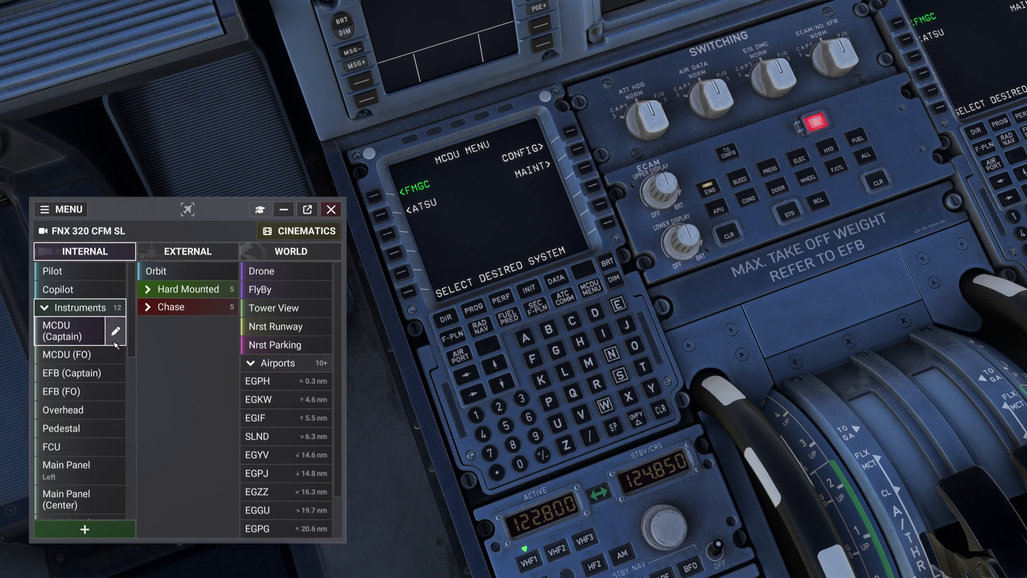
click(115, 331)
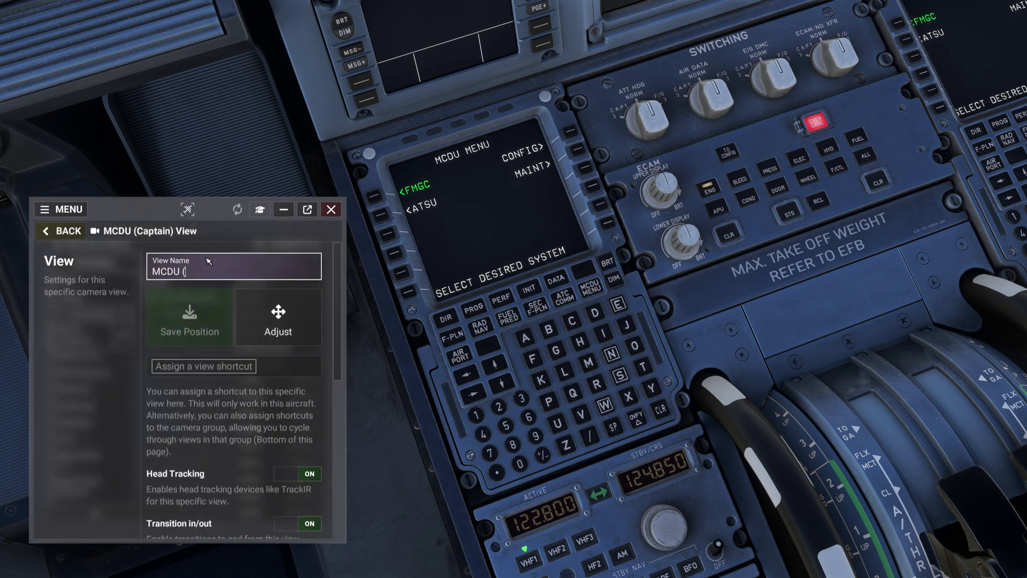
key(BackSpace)
key(BackSpace)
click(59, 231)
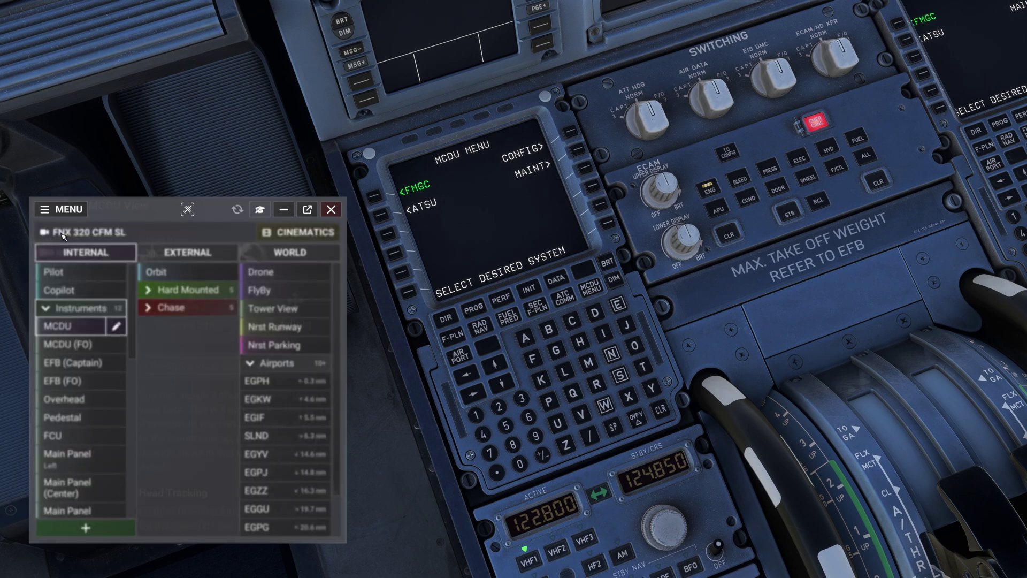
Rename the first officer's MCDU view to MCDU Right
click(91, 340)
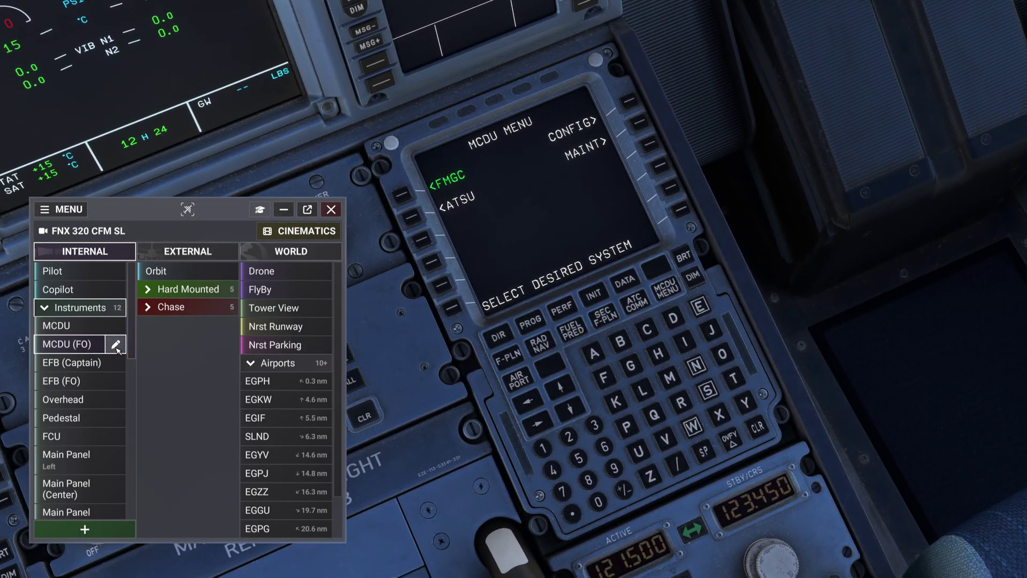
click(116, 345)
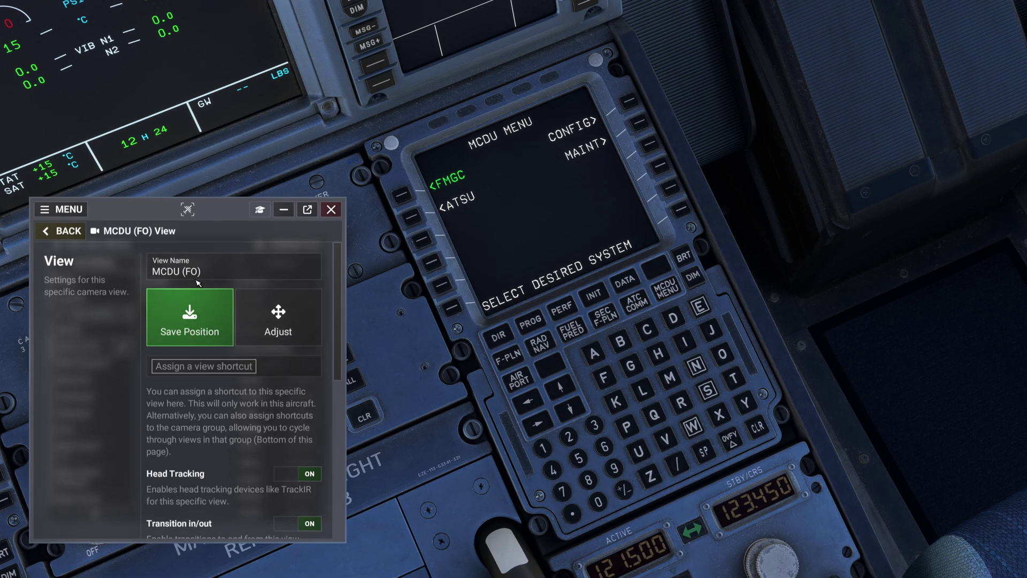
key(BackSpace)
text(Right)
click(59, 231)
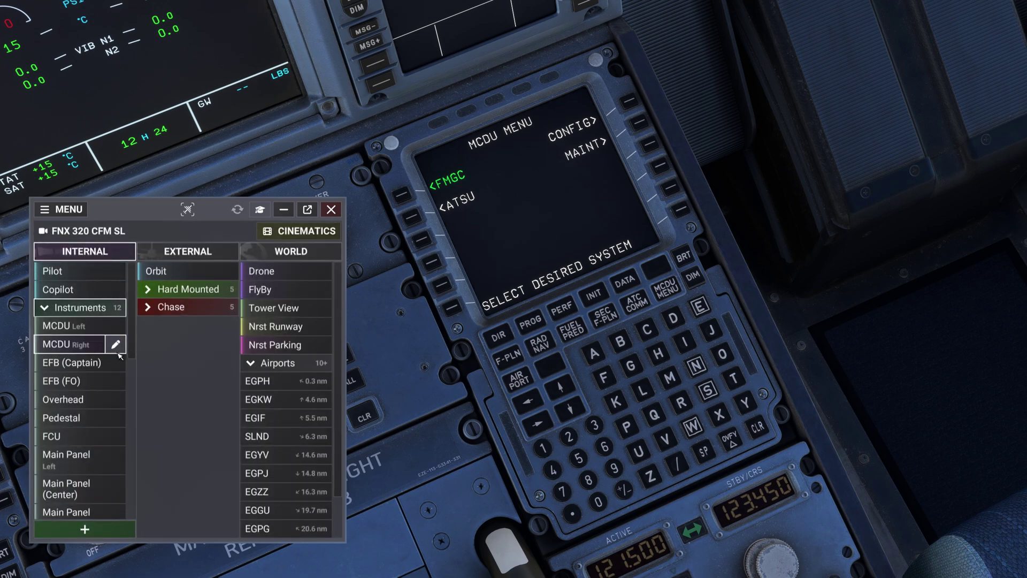
click(86, 363)
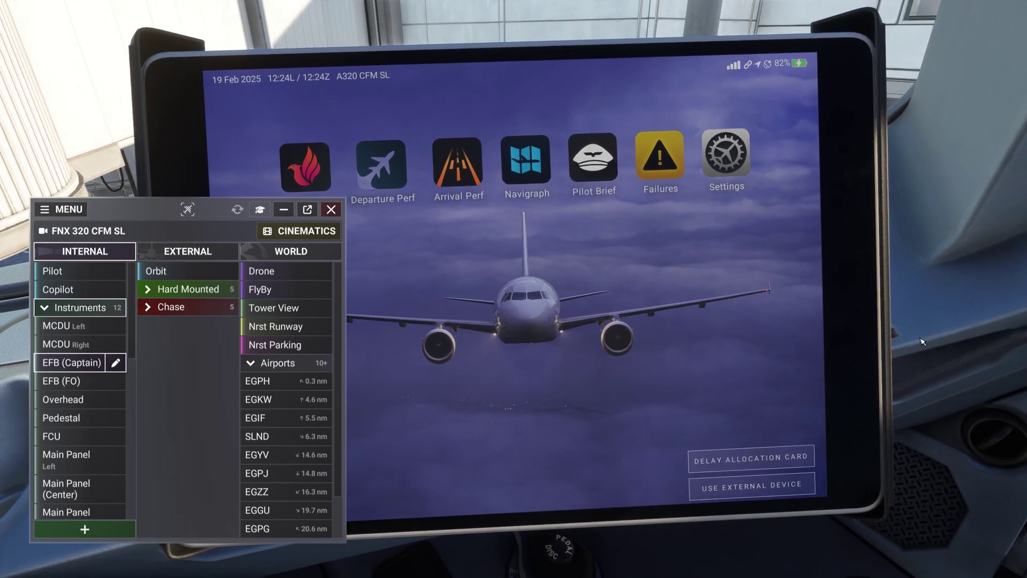
Rename the captain's EFB view to EFB Left
click(116, 367)
key(BackSpace)
key(BackSpace)
key(BackSpace)
key(BackSpace)
key(BackSpace)
key(BackSpace)
key(BackSpace)
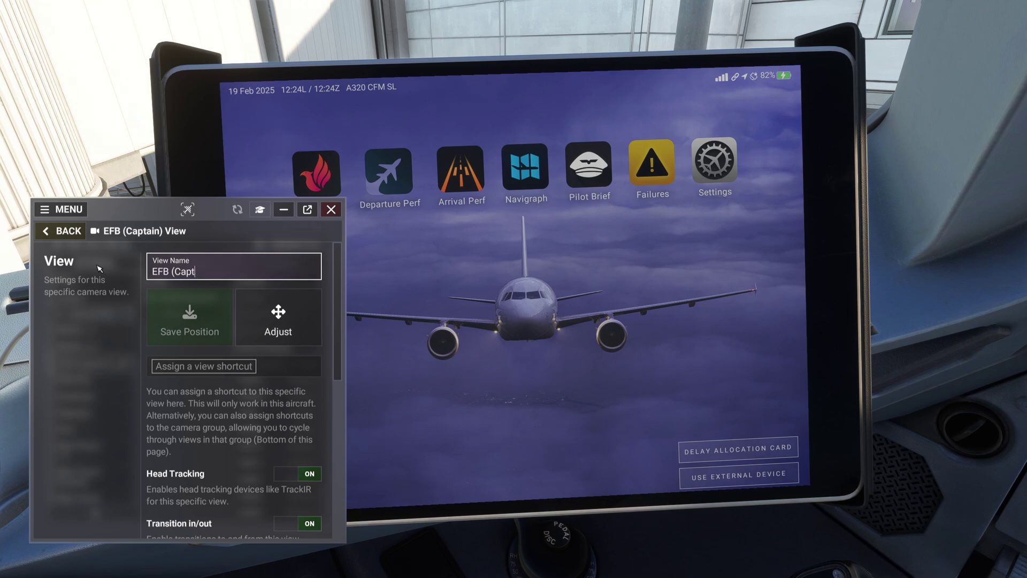
click(64, 230)
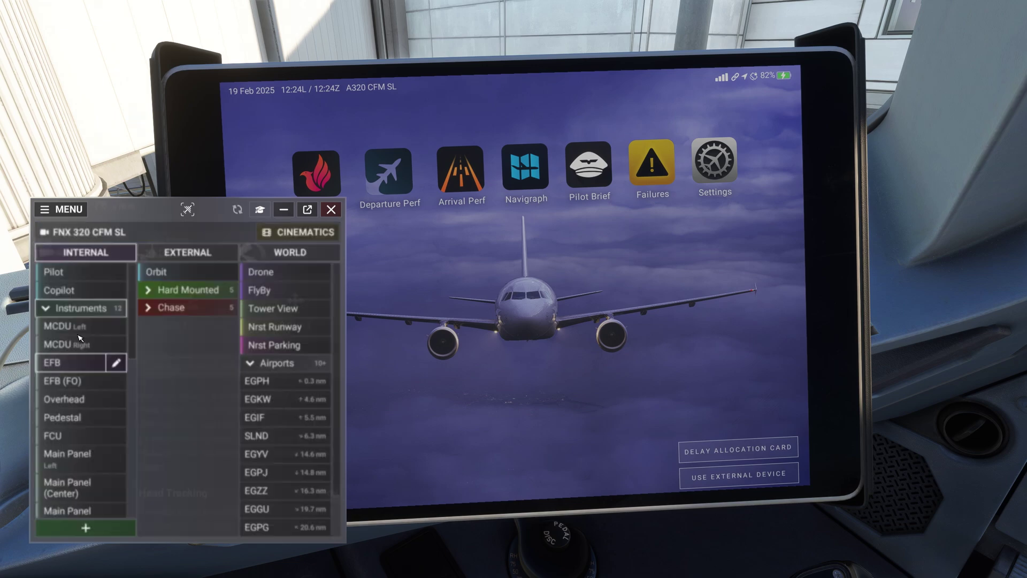
Rename the first officer's EFB view to EFB Right
click(70, 380)
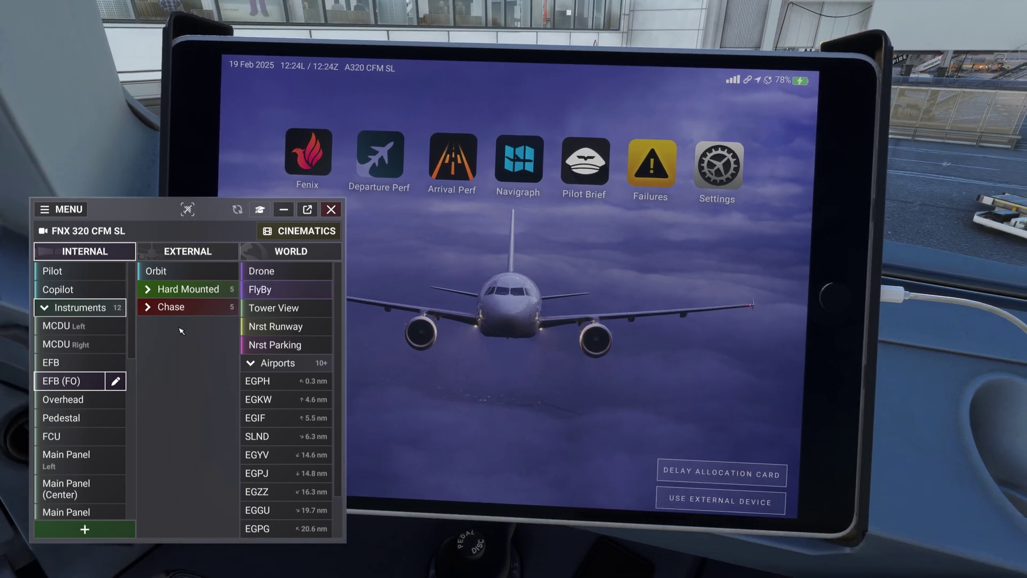
click(116, 380)
click(202, 274)
key(BackSpace)
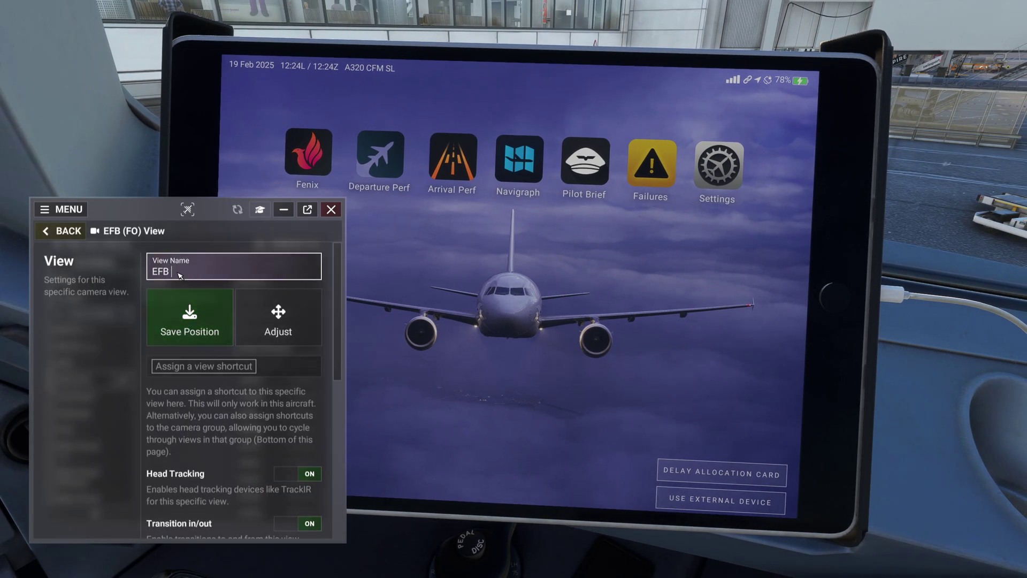
click(70, 231)
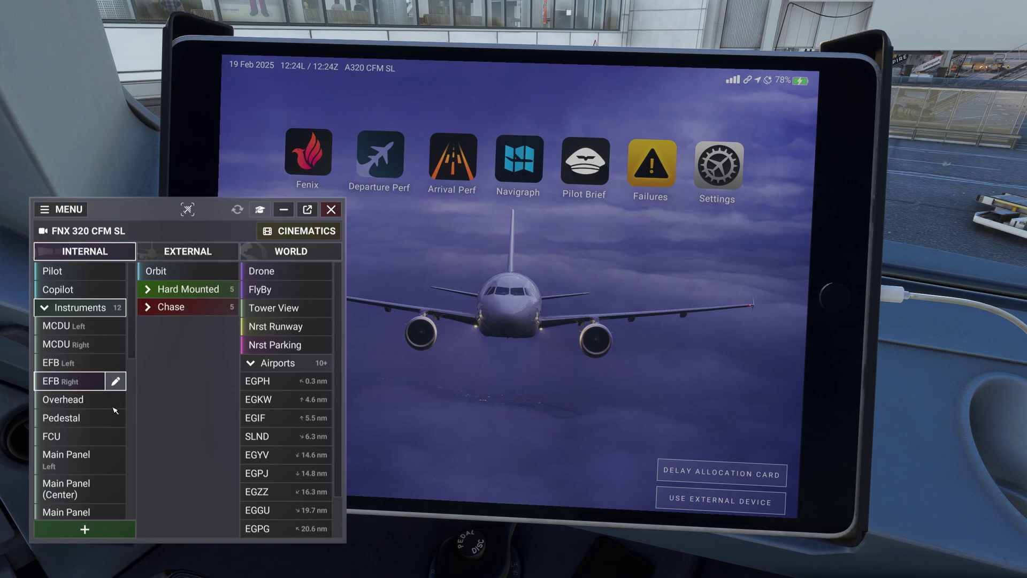
click(80, 418)
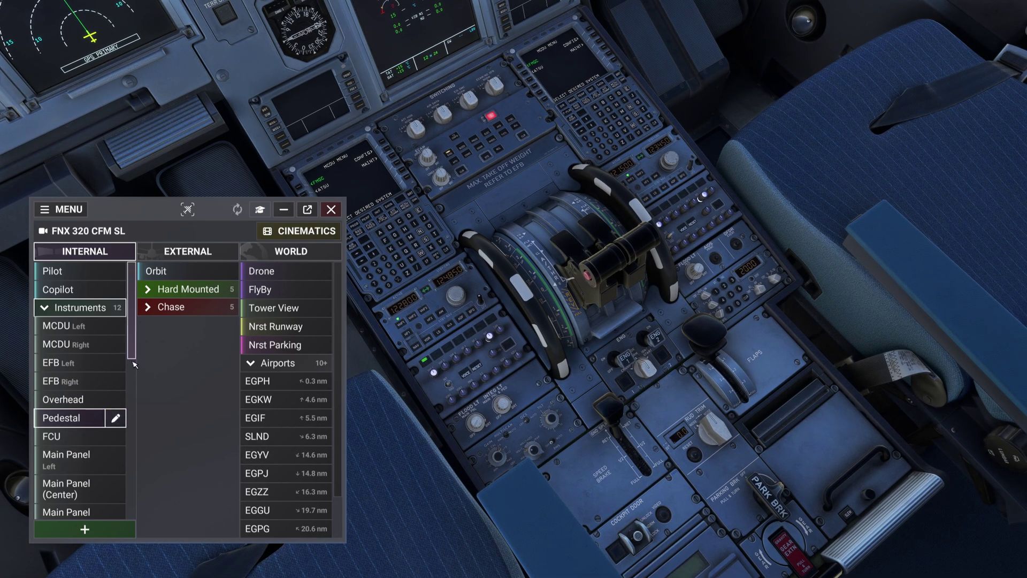
Preview the FCU view, then collapse the Instruments camera group
scroll(134, 365, down, 3)
click(65, 332)
scroll(535, 229, down, 5)
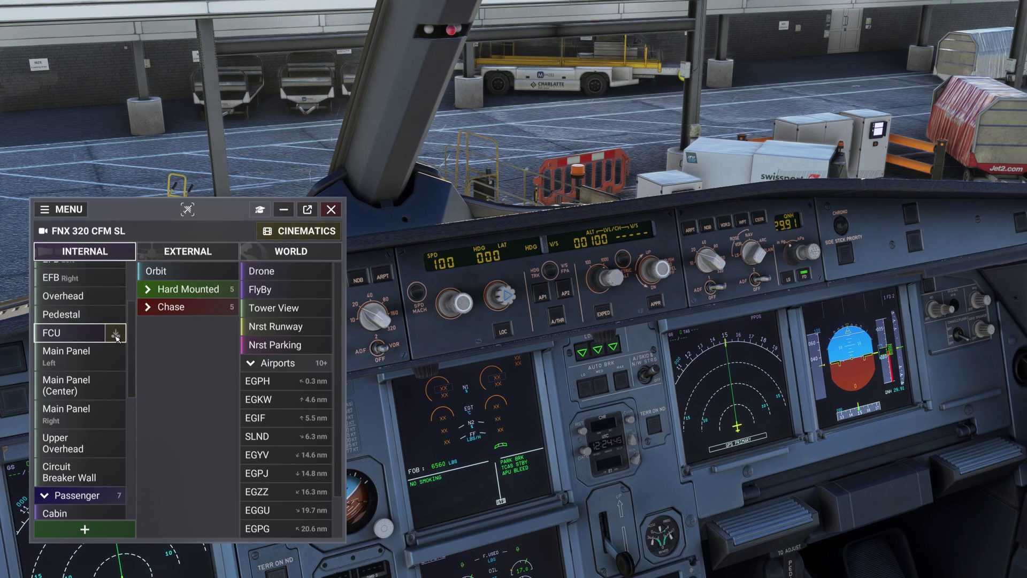
scroll(107, 337, up, 4)
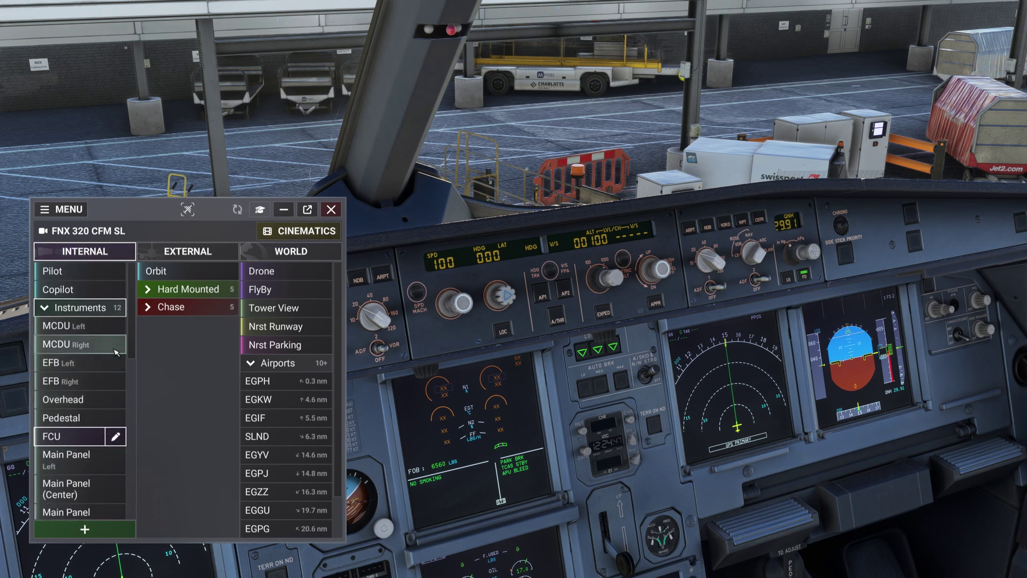
click(86, 308)
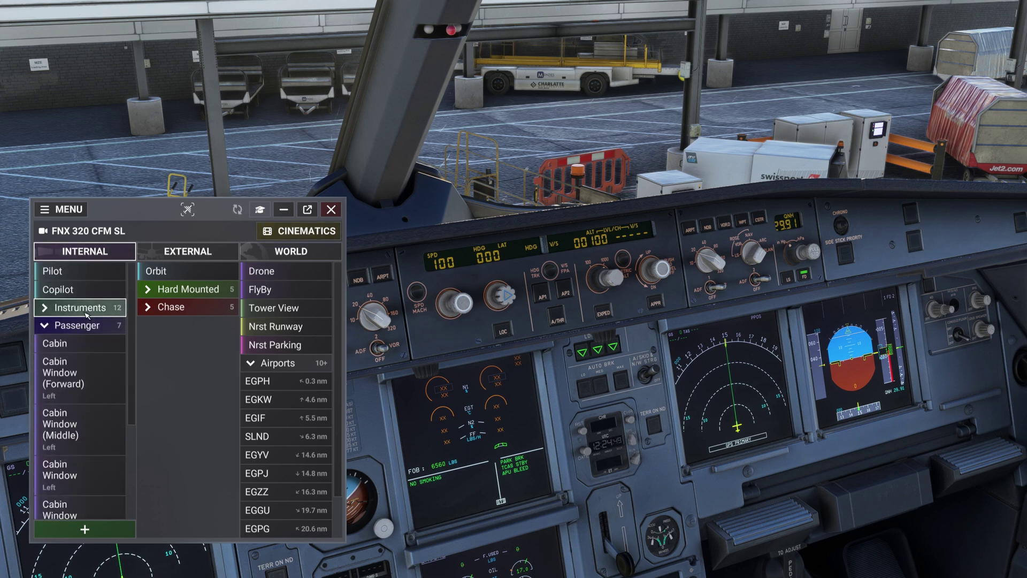
Switch to the passenger Cabin view, move forward and open the cockpit door
scroll(107, 357, down, 2)
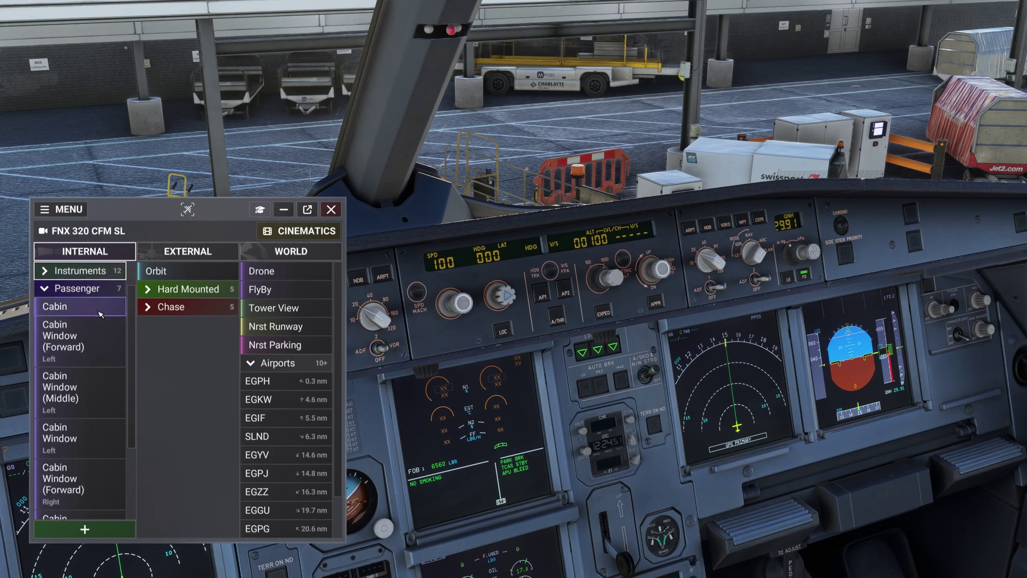
click(62, 306)
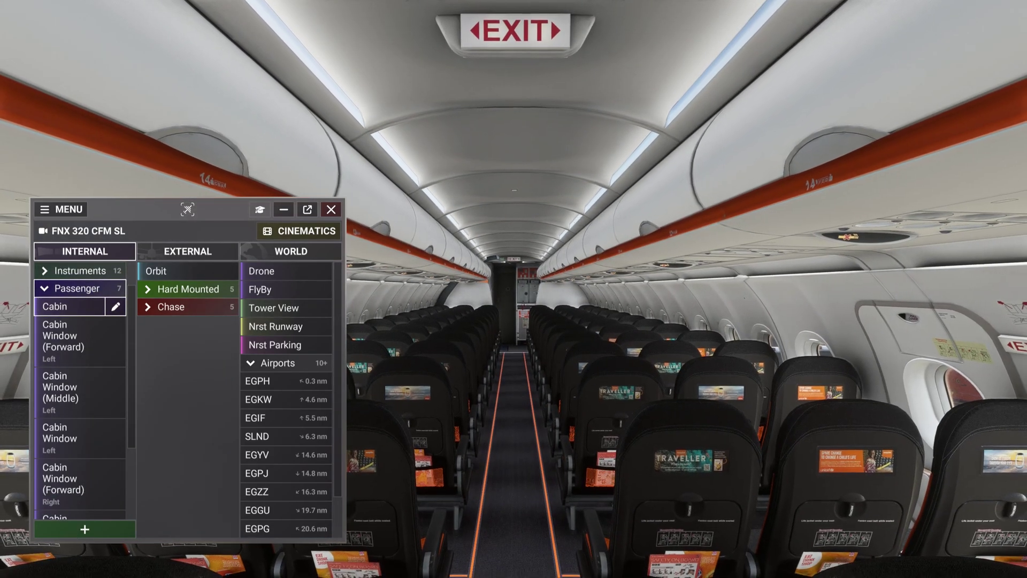
key(w)
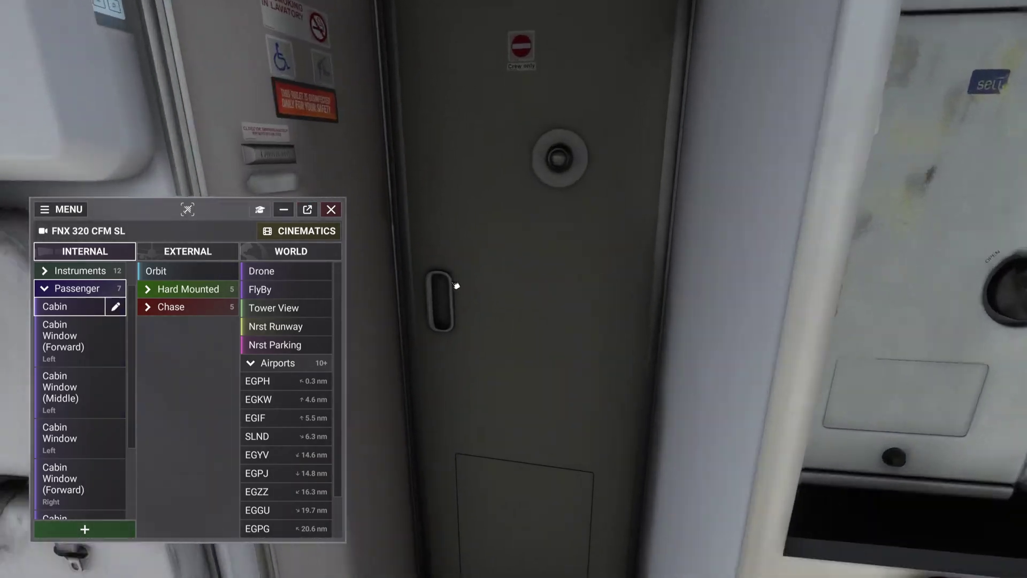
click(457, 298)
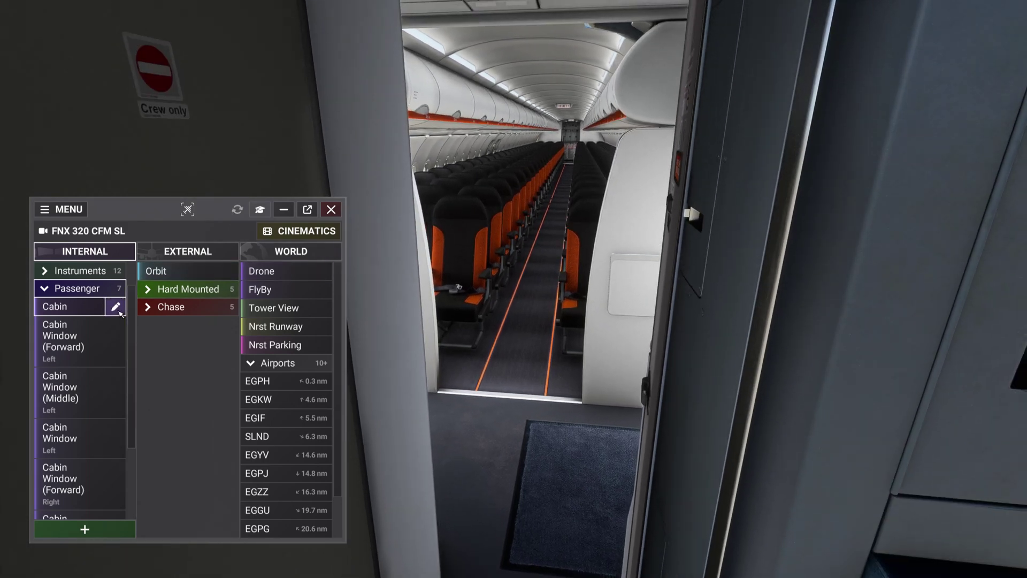
drag(133, 320, 142, 378)
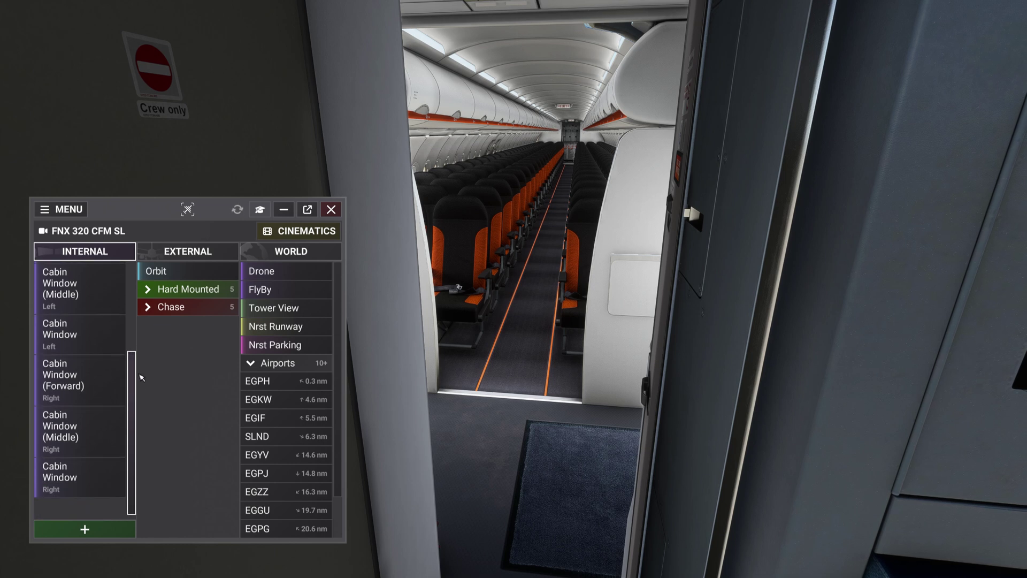
scroll(134, 319, up, 3)
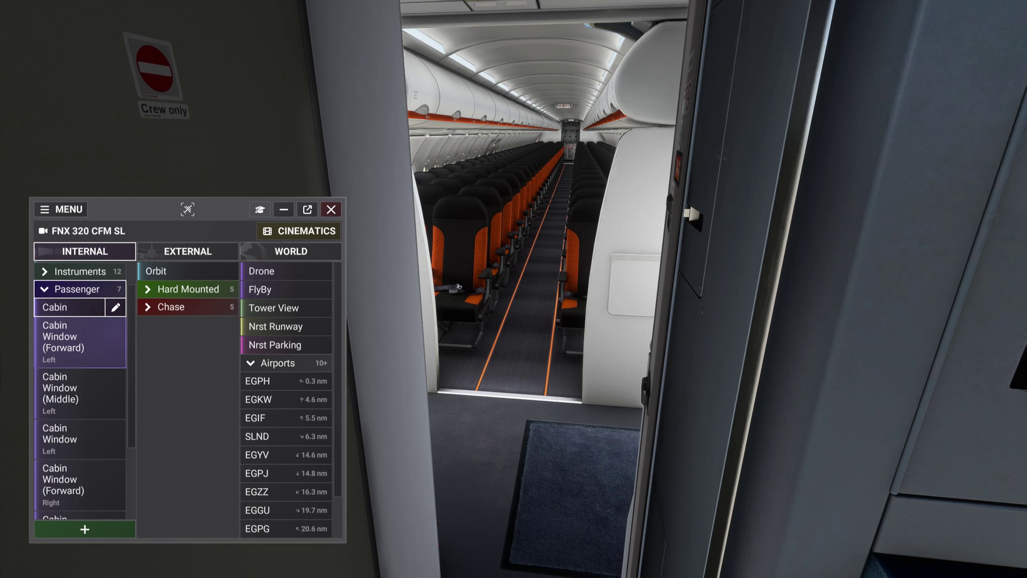
Delete the Cabin Window views from the Passenger group, leaving only Cabin
key(ctrl)
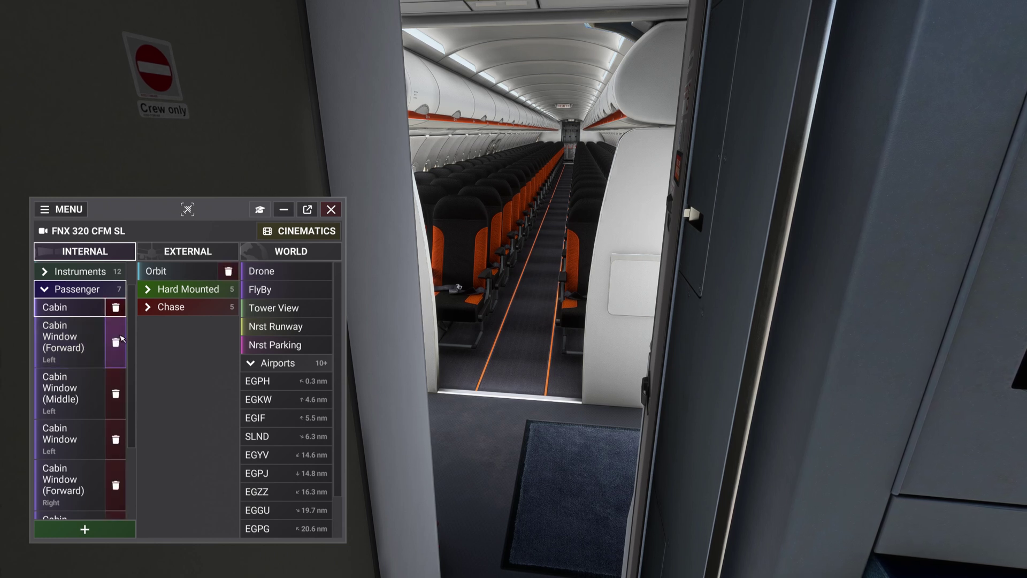
click(124, 324)
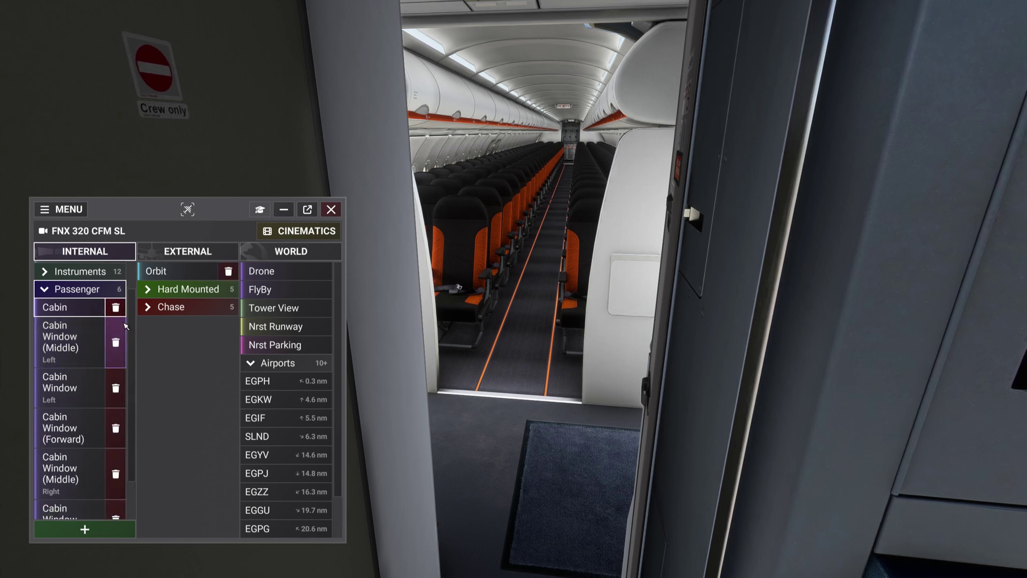
click(124, 327)
click(117, 352)
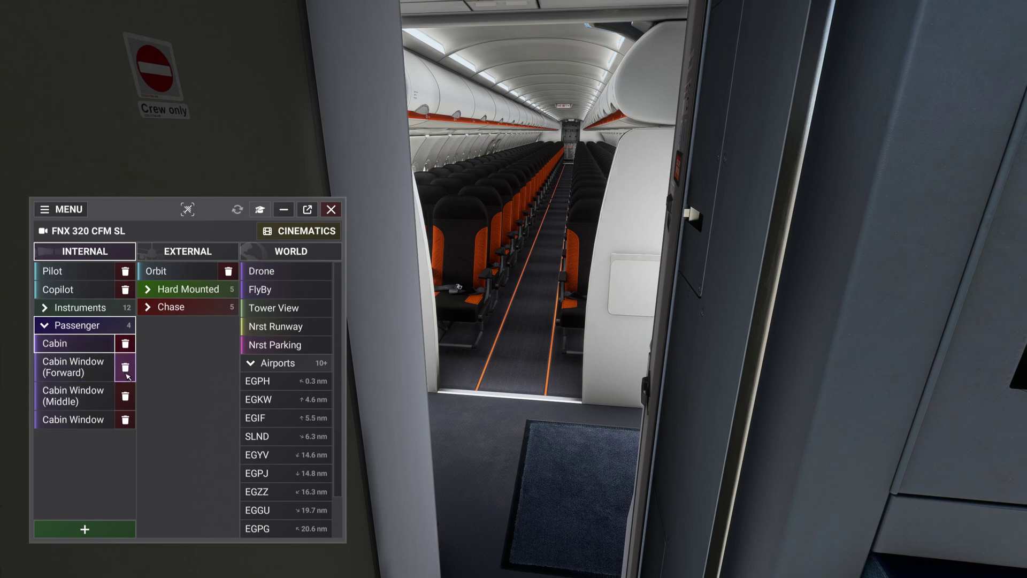
click(125, 368)
click(127, 368)
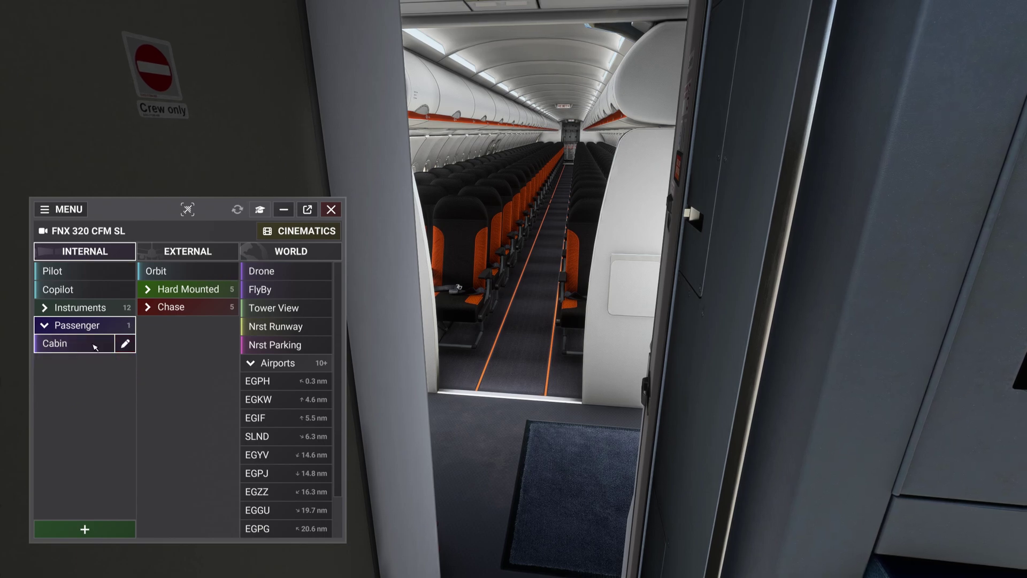
Move the cabin camera aft to seat row 05, facing the windows
key(w)
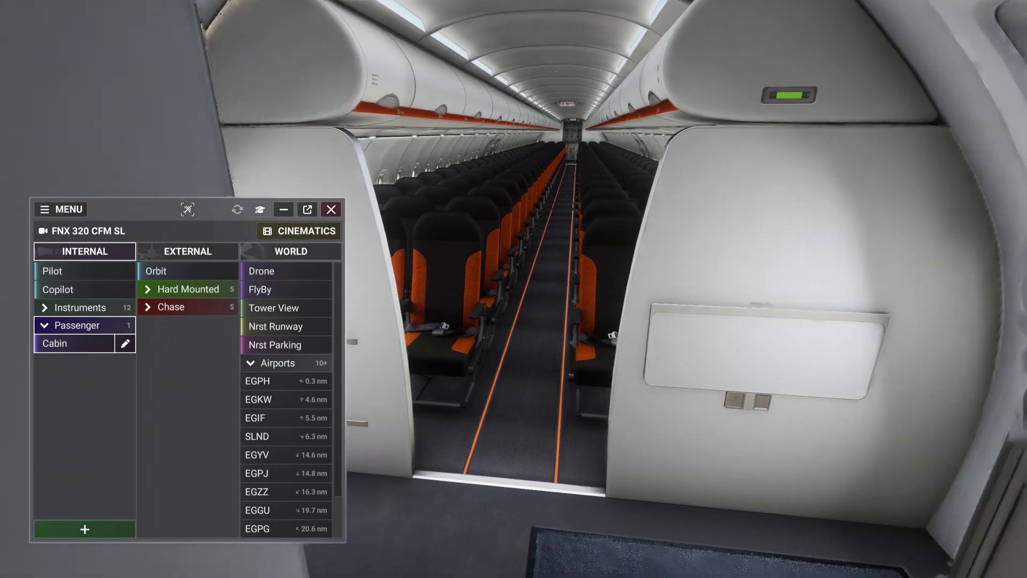
key(d)
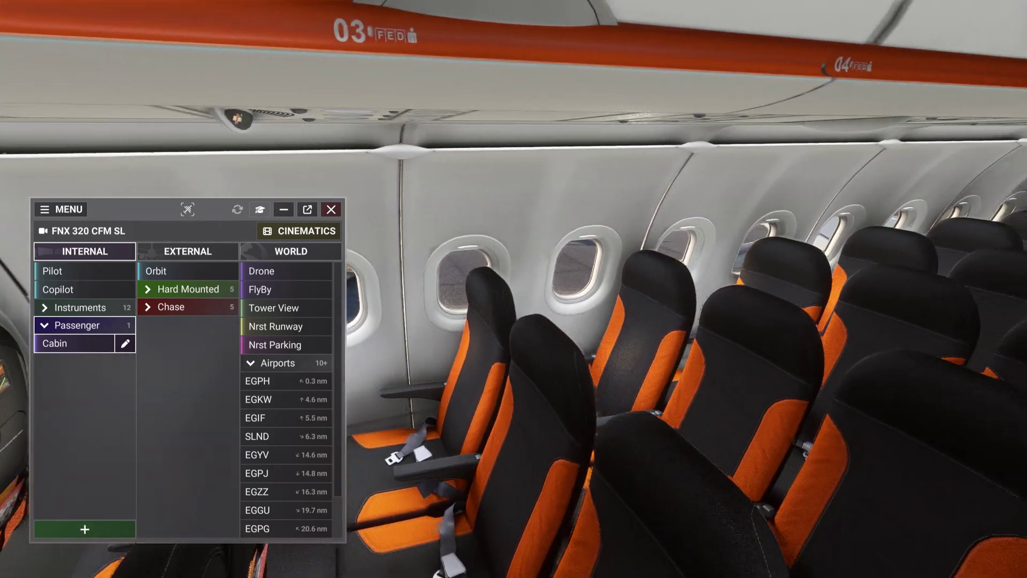
key(d)
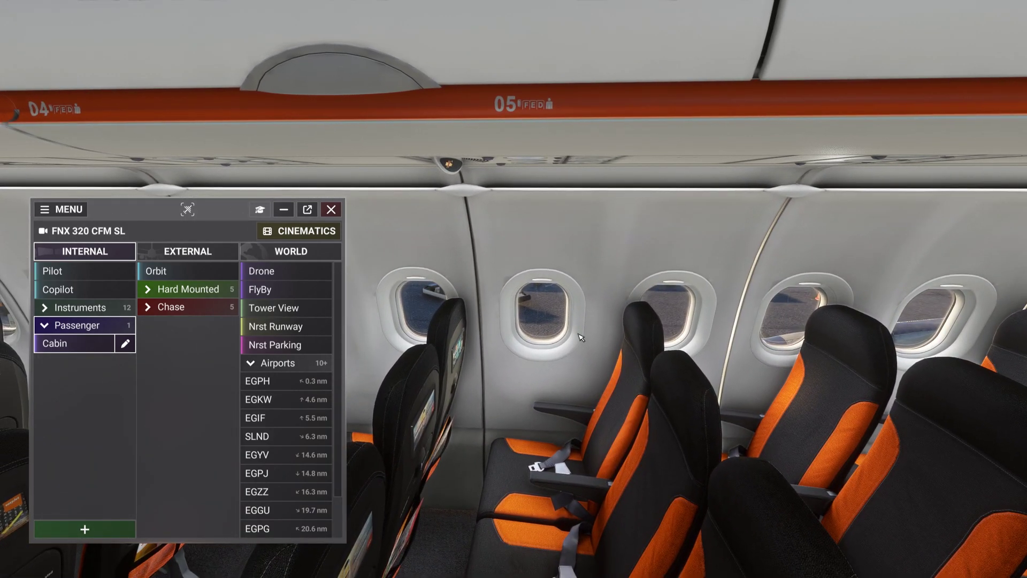
key(a)
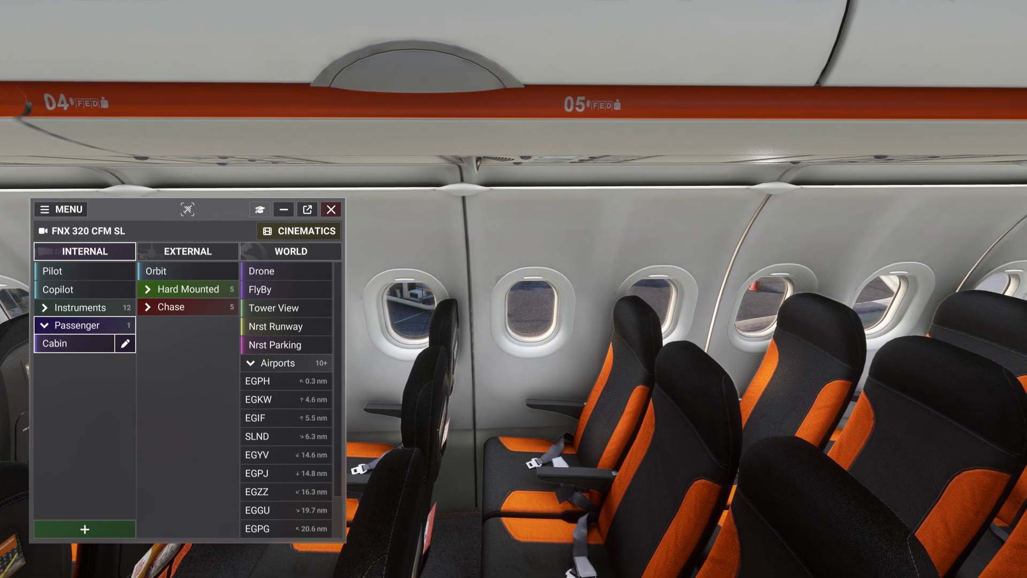
Save the current cabin position as a Passenger-group view named 05F
mouse_move(123, 533)
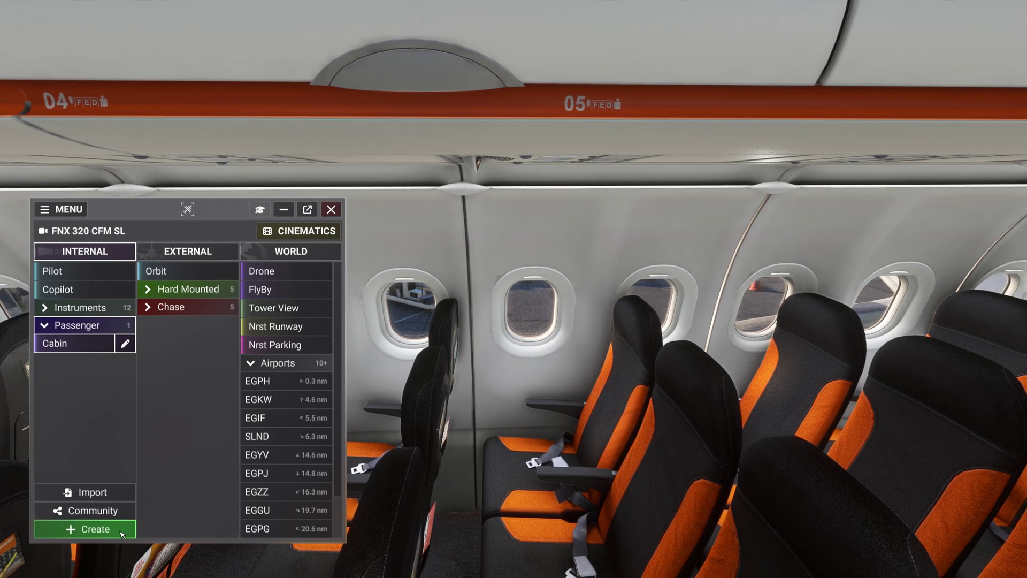
click(123, 533)
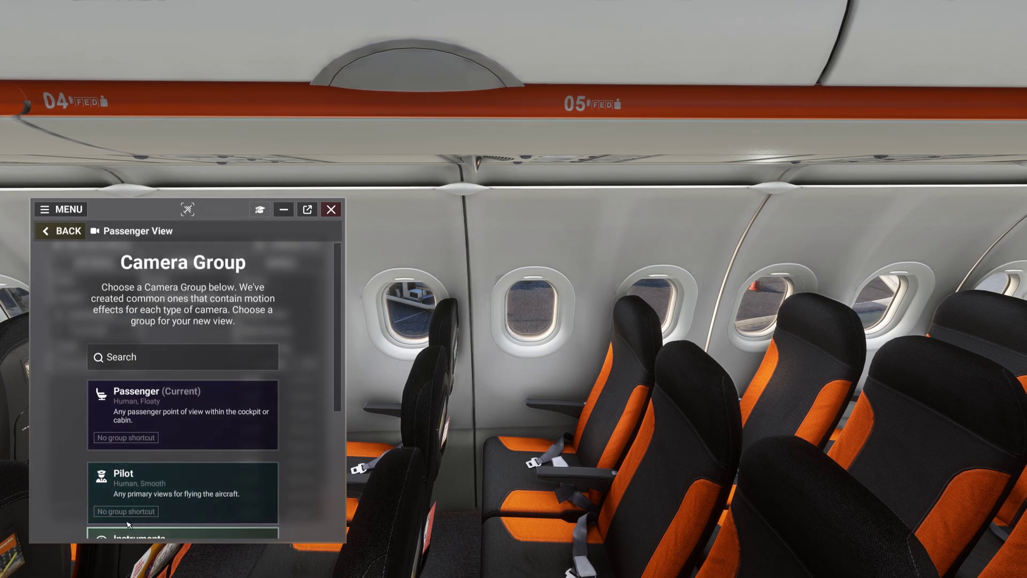
click(208, 423)
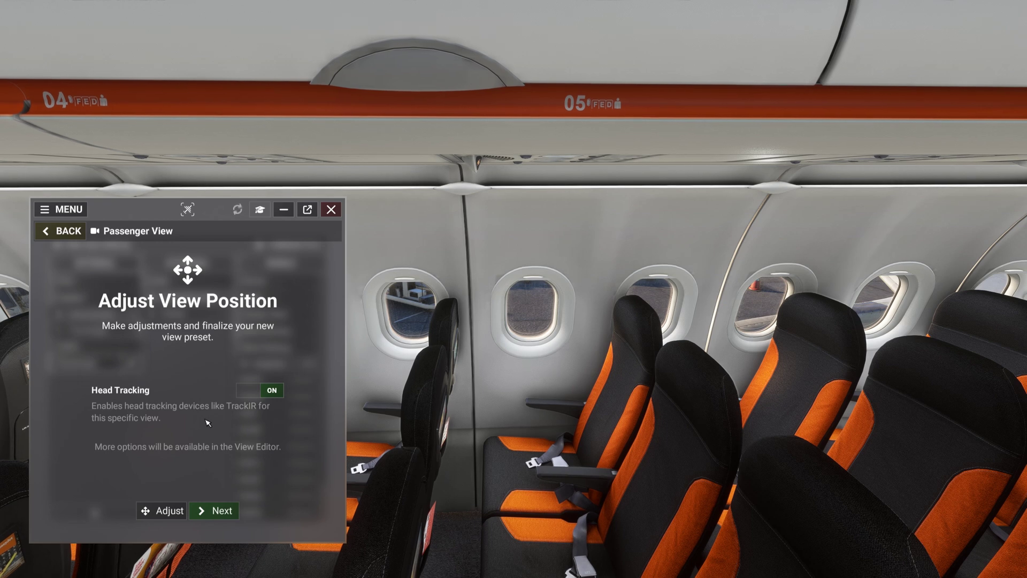
click(214, 512)
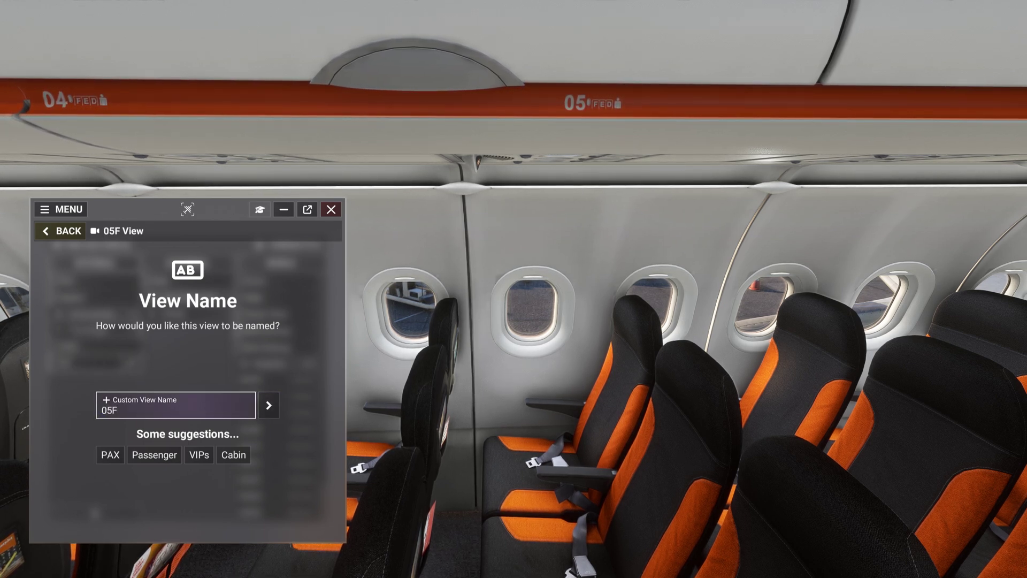
click(269, 412)
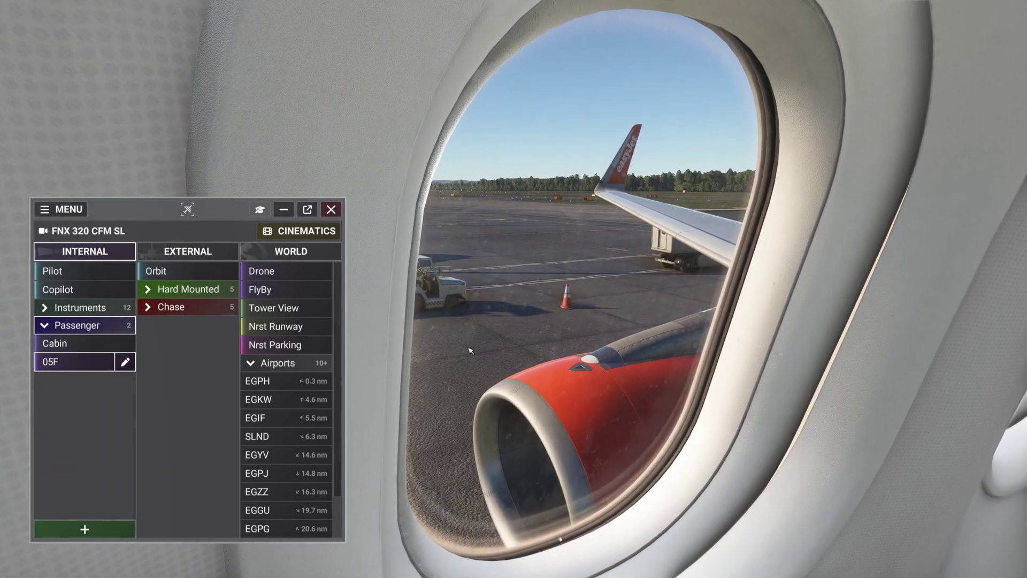
Duplicate 05F and save repositioned window-seat views 09A, 15D, 20A and 26F
drag(562, 335, 878, 321)
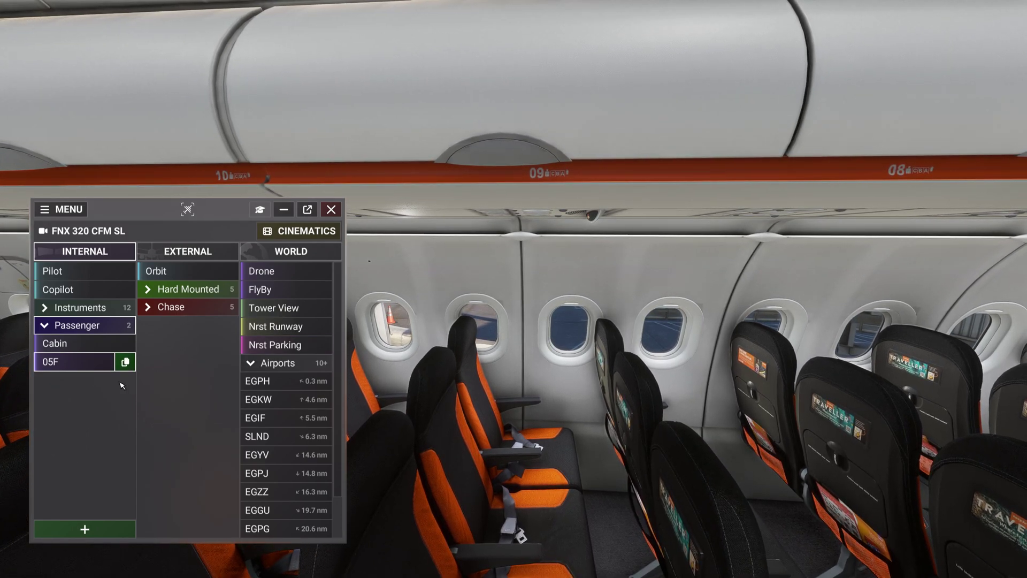
click(130, 368)
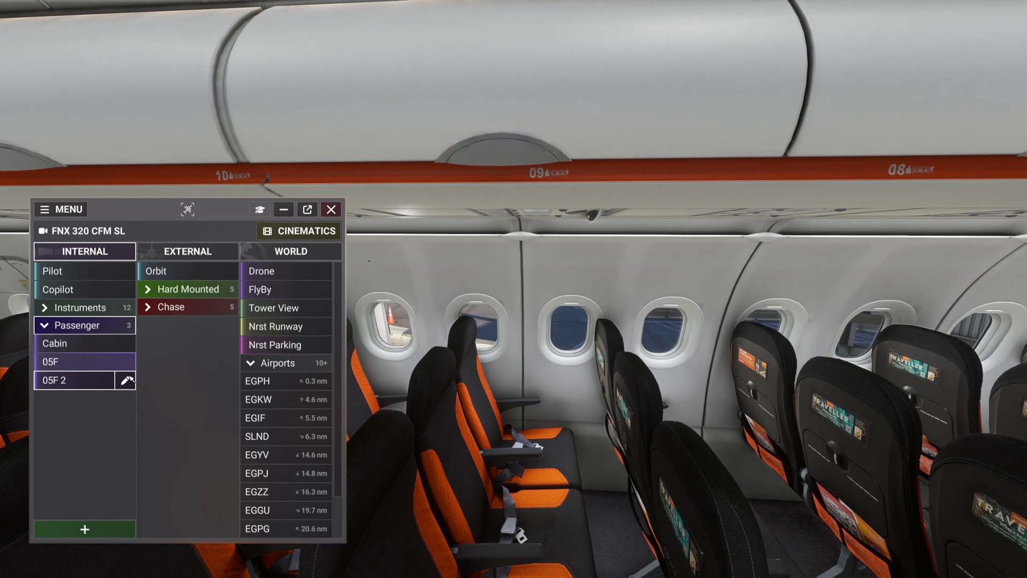
click(126, 381)
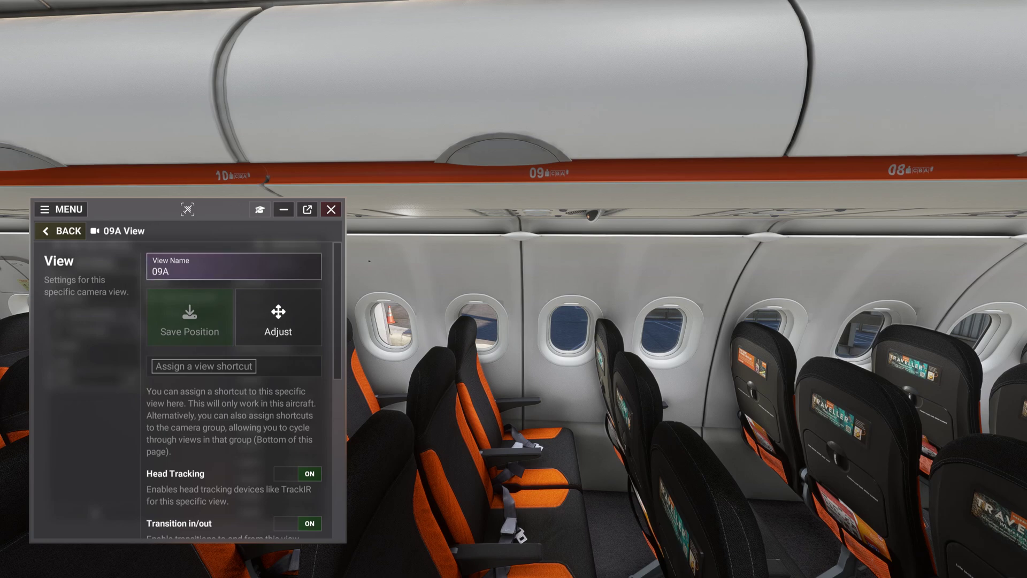
key(Up)
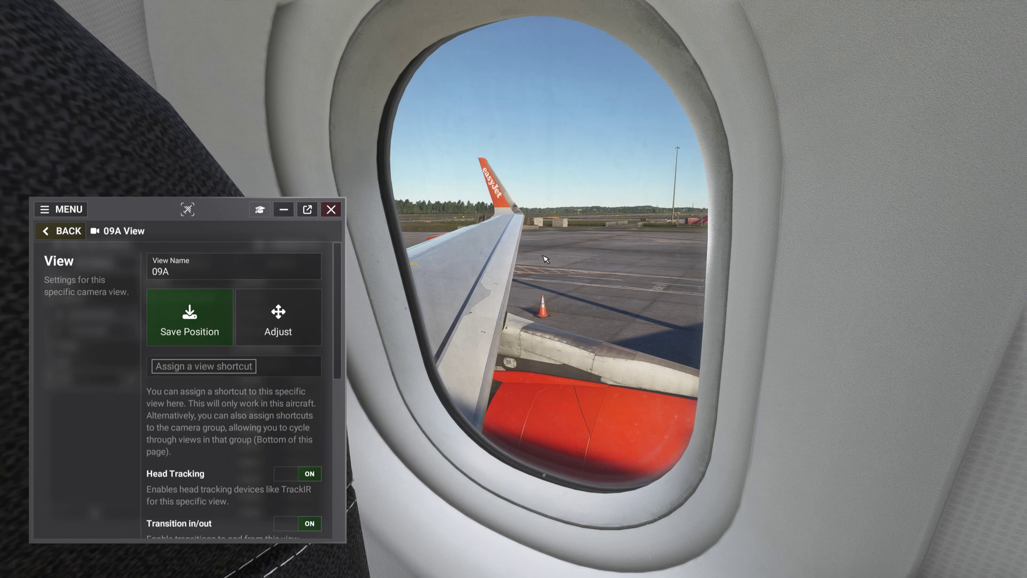
click(190, 321)
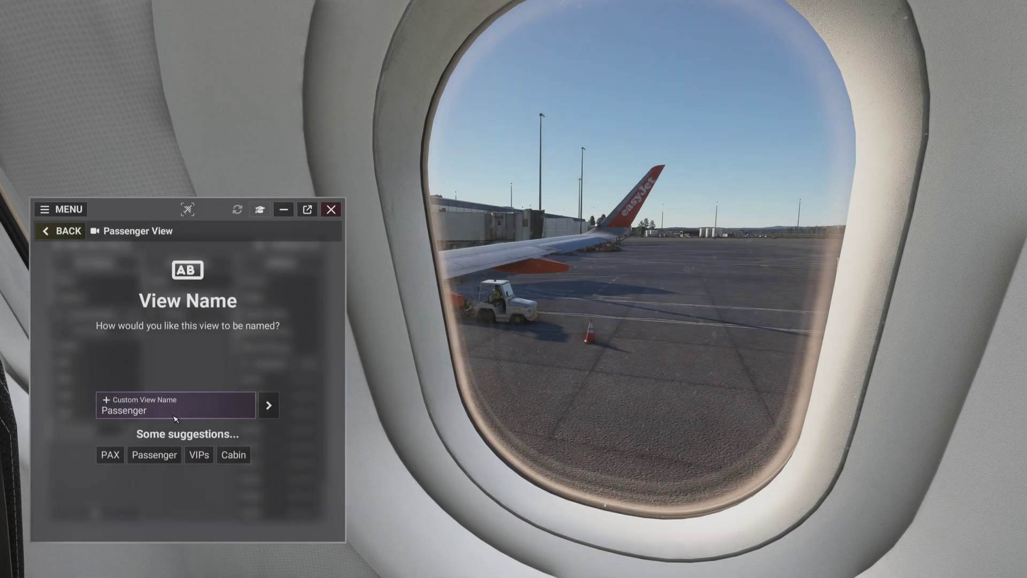
click(174, 416)
text(26F)
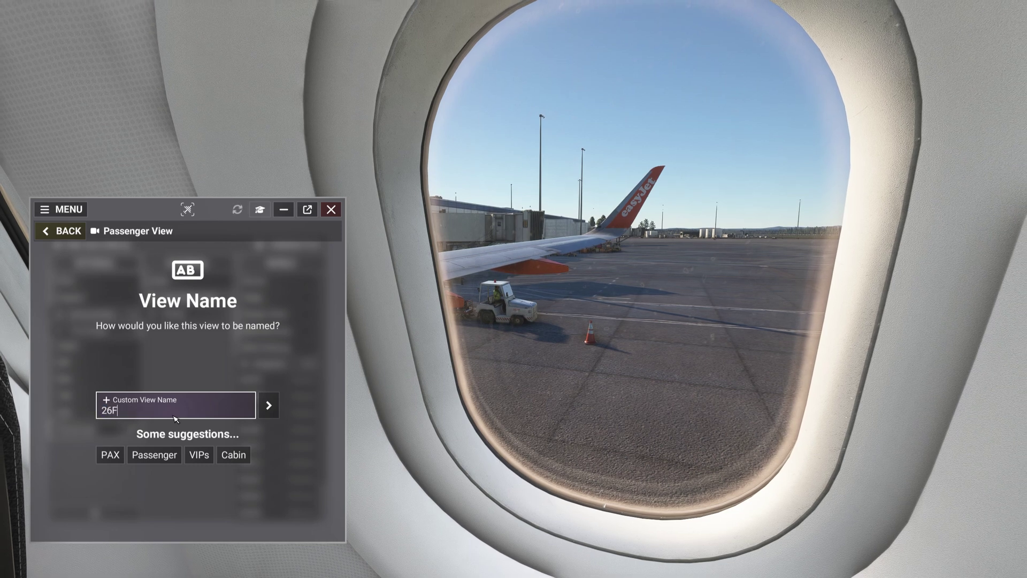
click(269, 405)
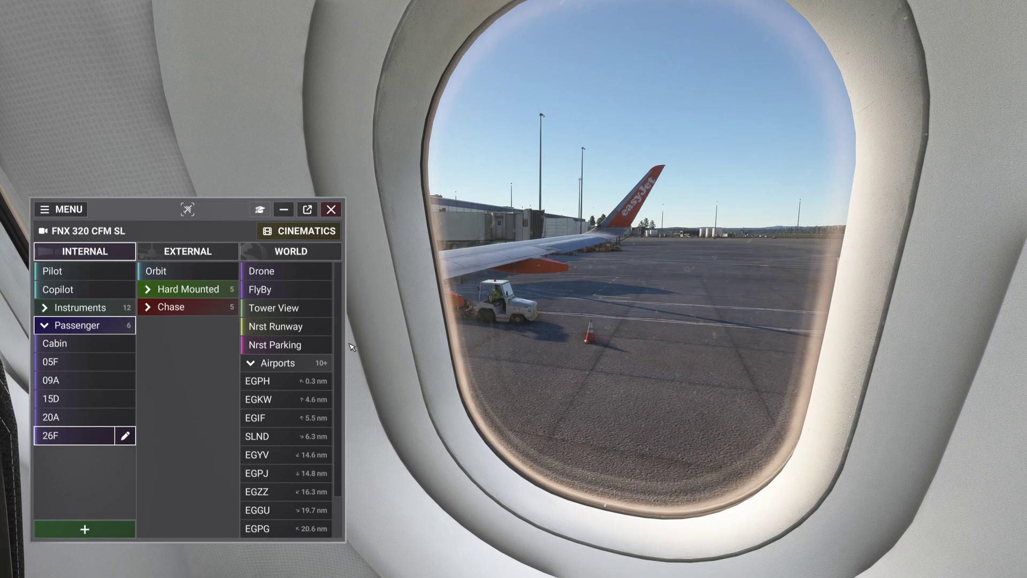
Return to the Pilot view, re-expand Instruments, and cycle through FCU, Main Panel and MCDU views
click(87, 272)
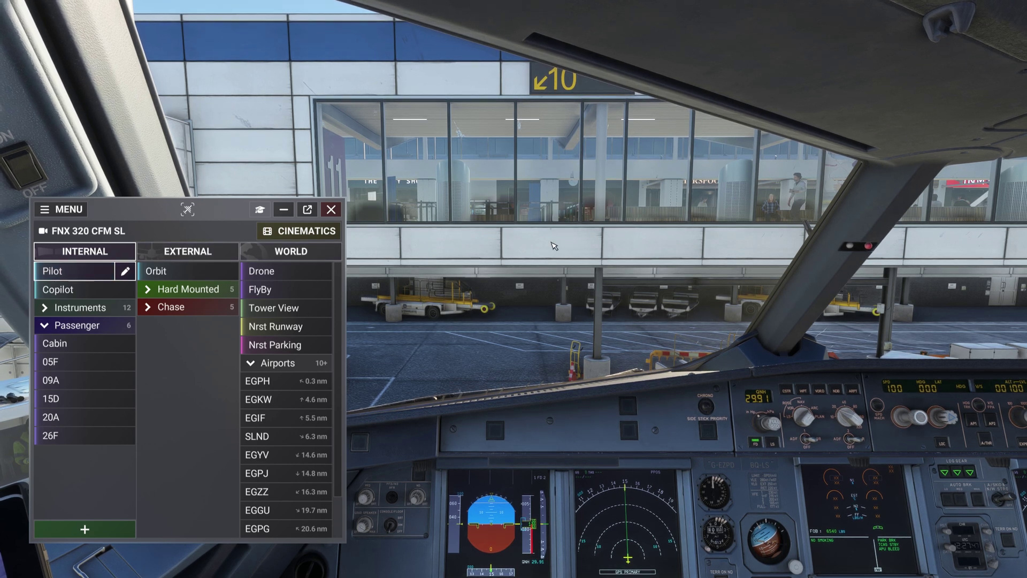
click(114, 327)
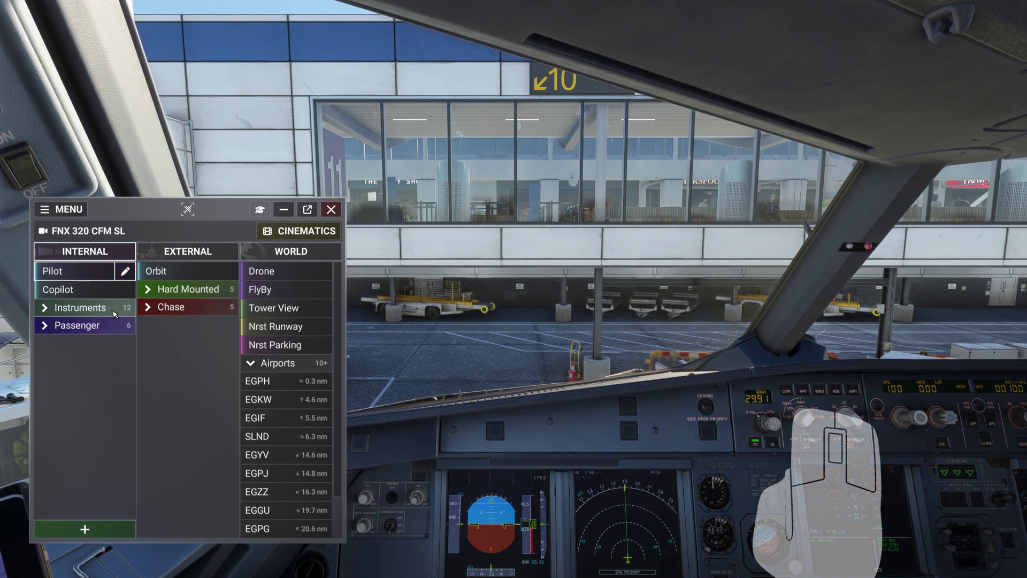
click(81, 308)
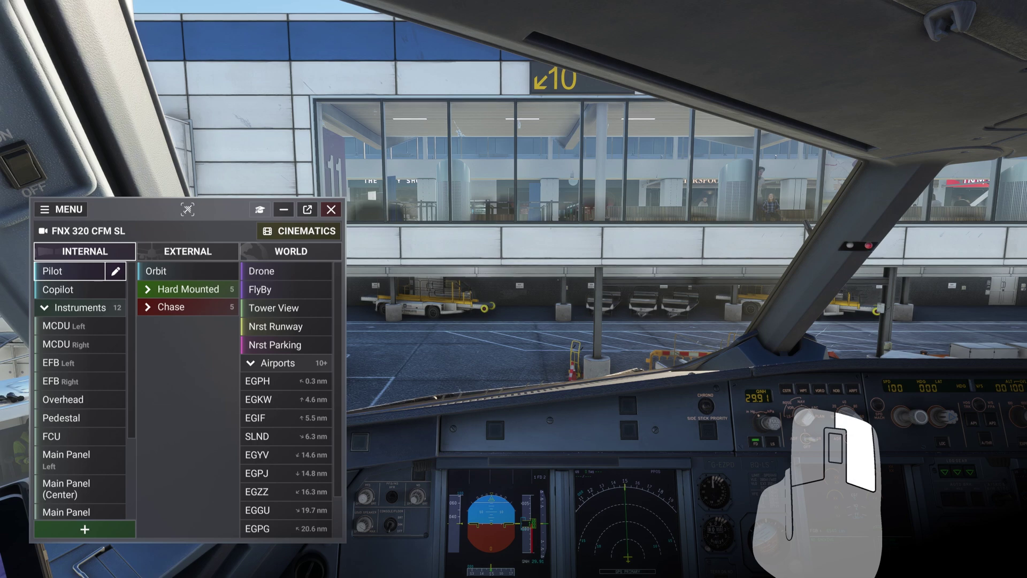
drag(558, 306, 798, 414)
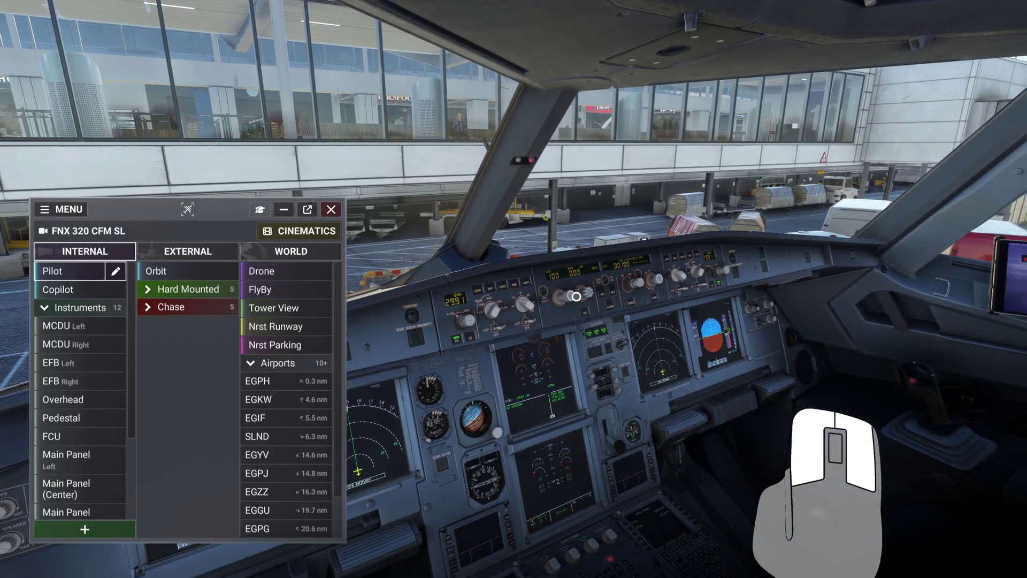
click(577, 297)
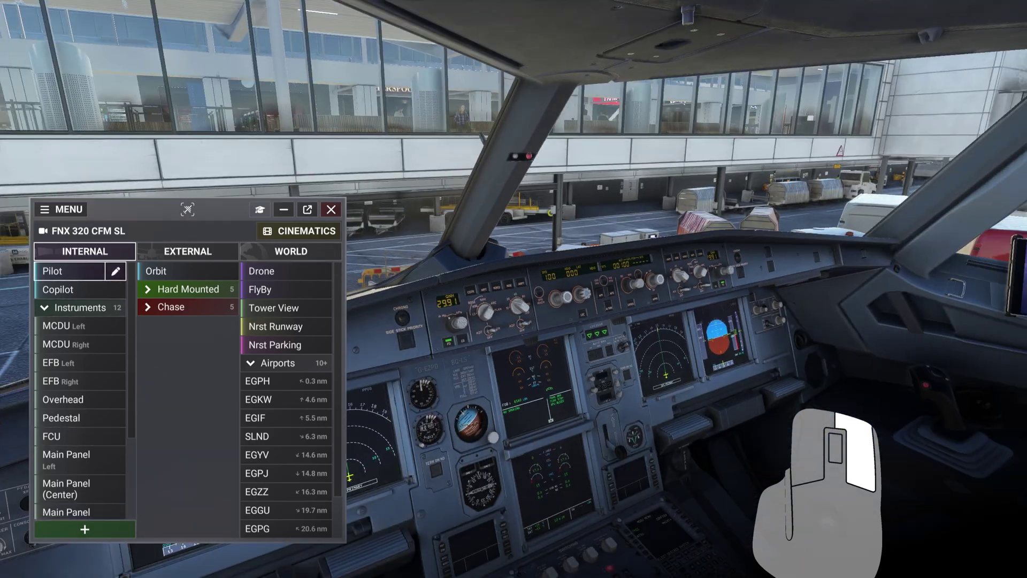
key(a)
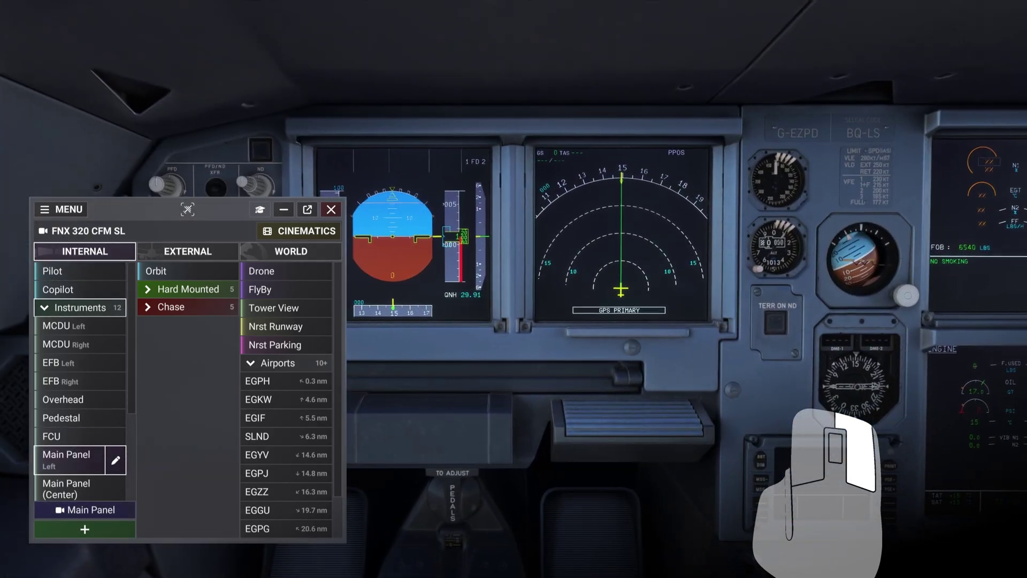
right_click(514, 289)
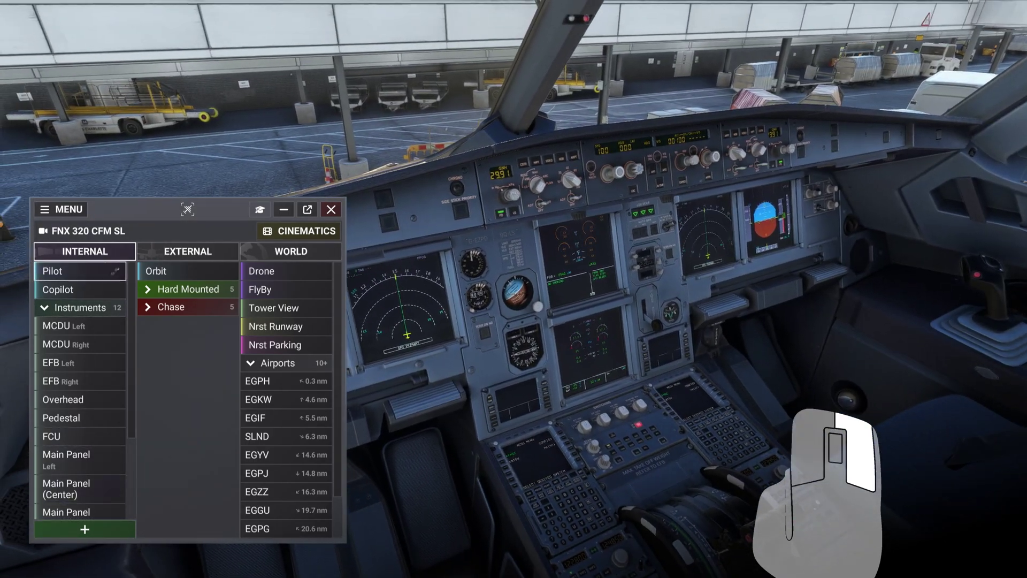
key(a)
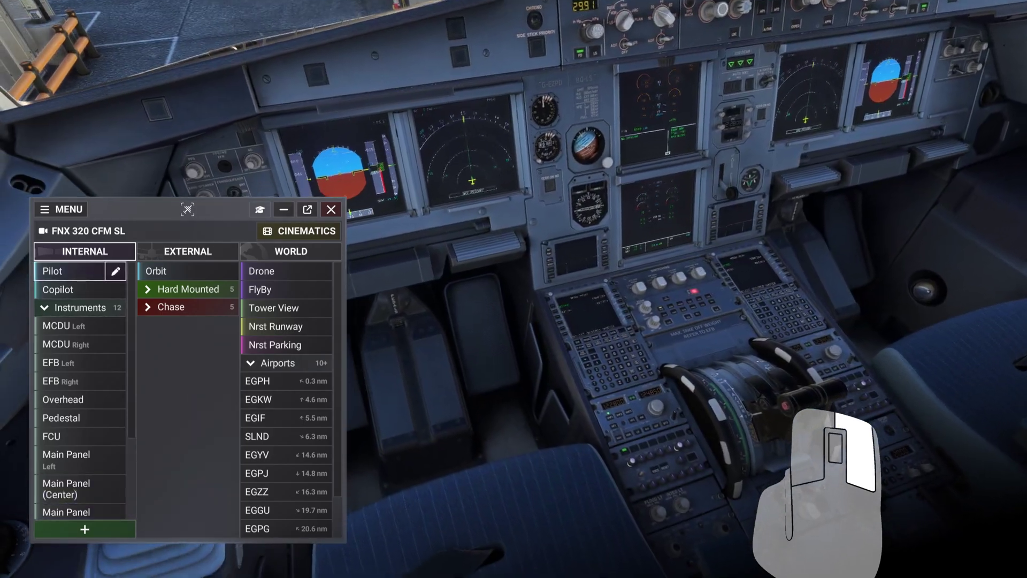
key(a)
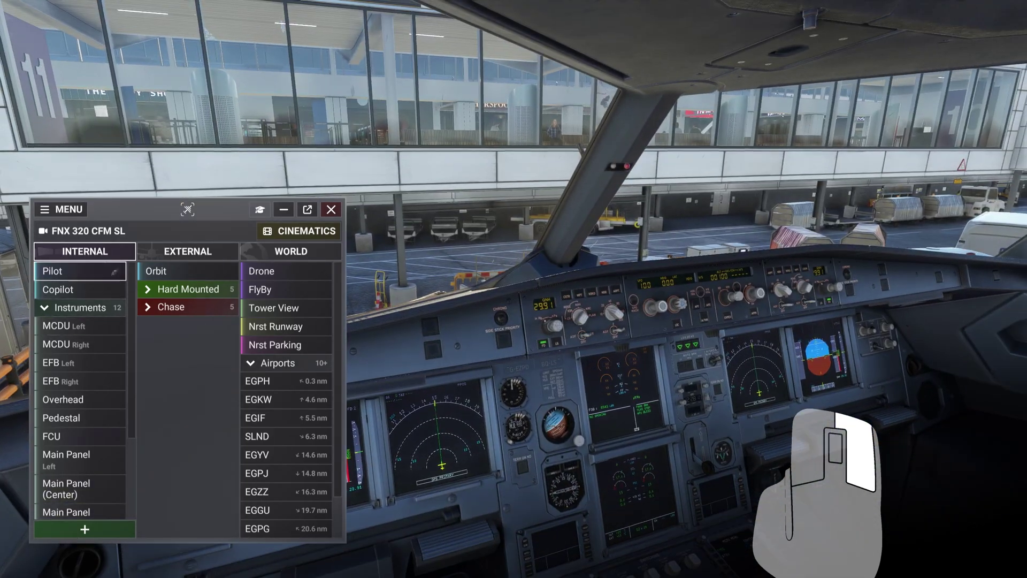
right_click(515, 295)
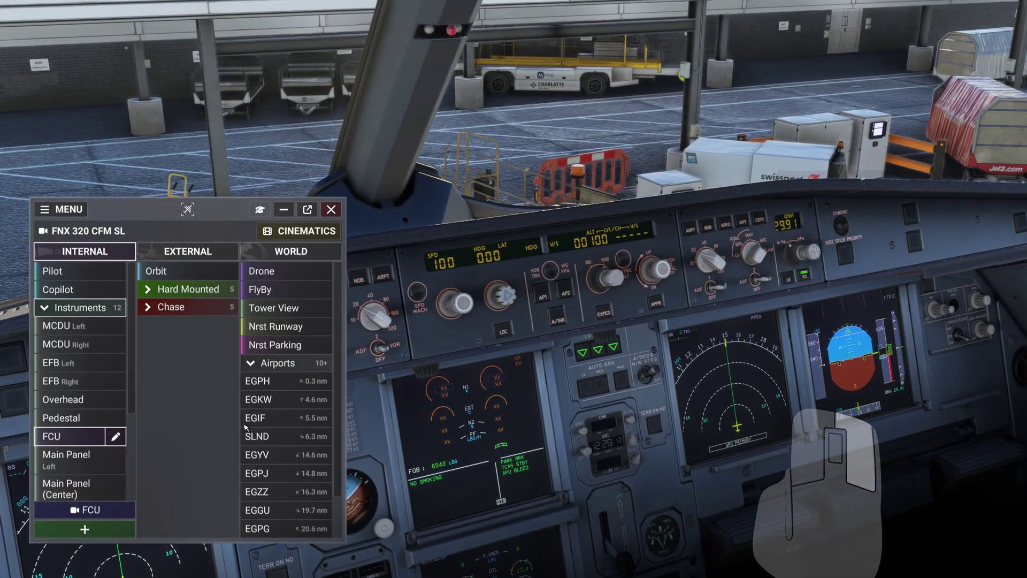
Preview the Overhead, EFB Left and MCDU Left views, then go back to Pilot
mouse_move(106, 516)
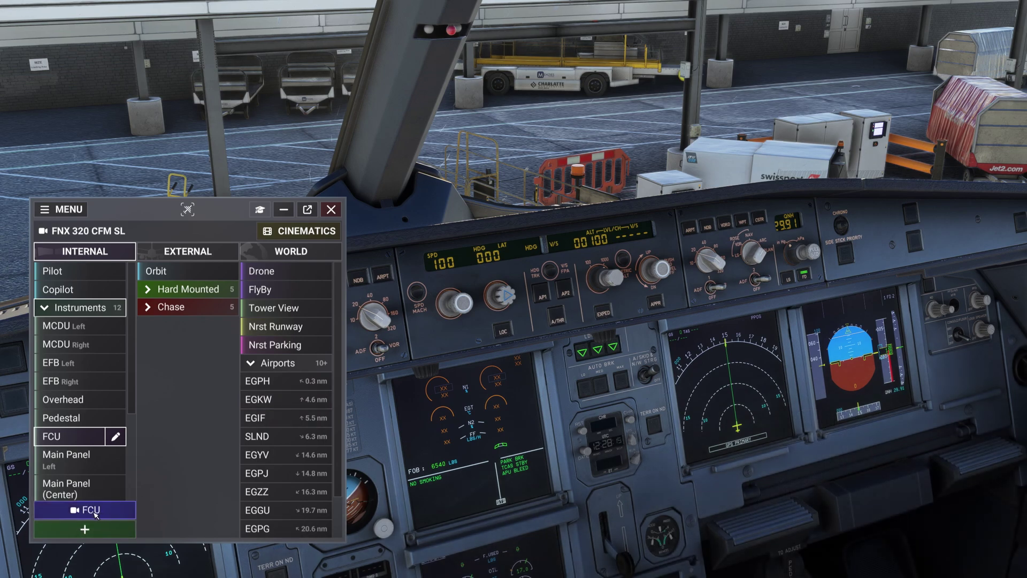
click(85, 405)
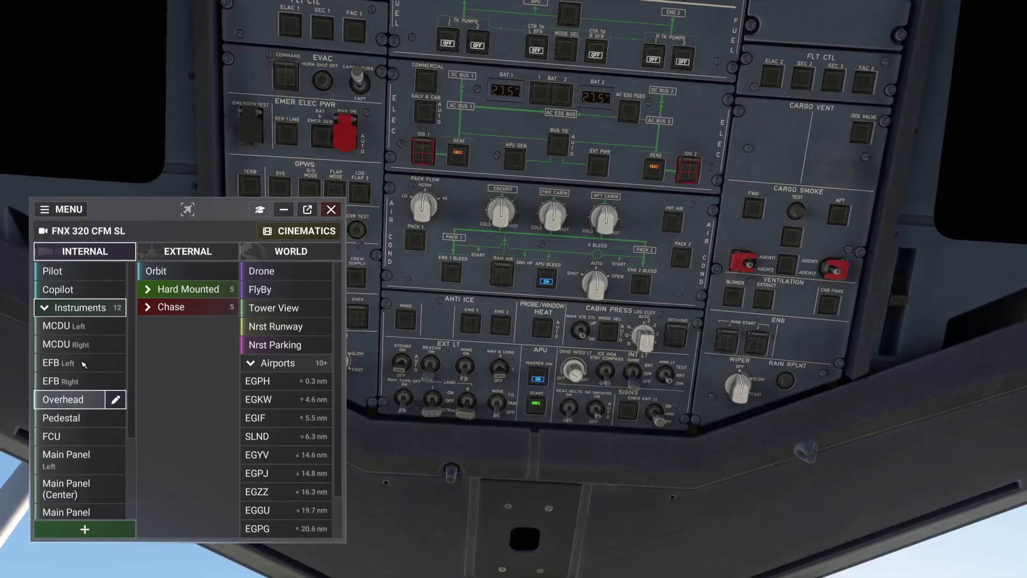
click(83, 360)
click(80, 328)
click(86, 270)
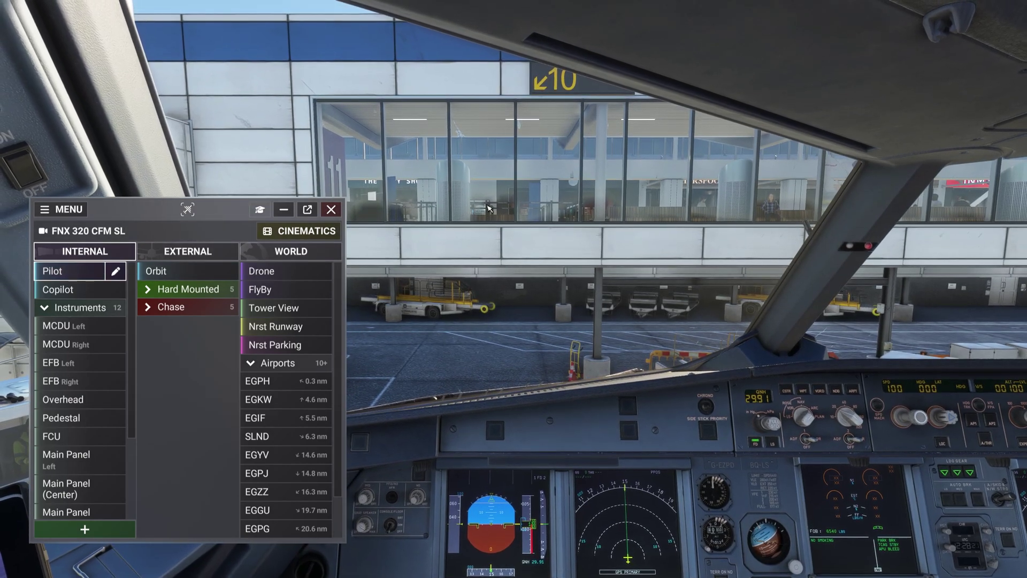
Expand Passenger and preview the Cabin, 05F and 09A views before returning to Pilot
click(80, 307)
click(77, 326)
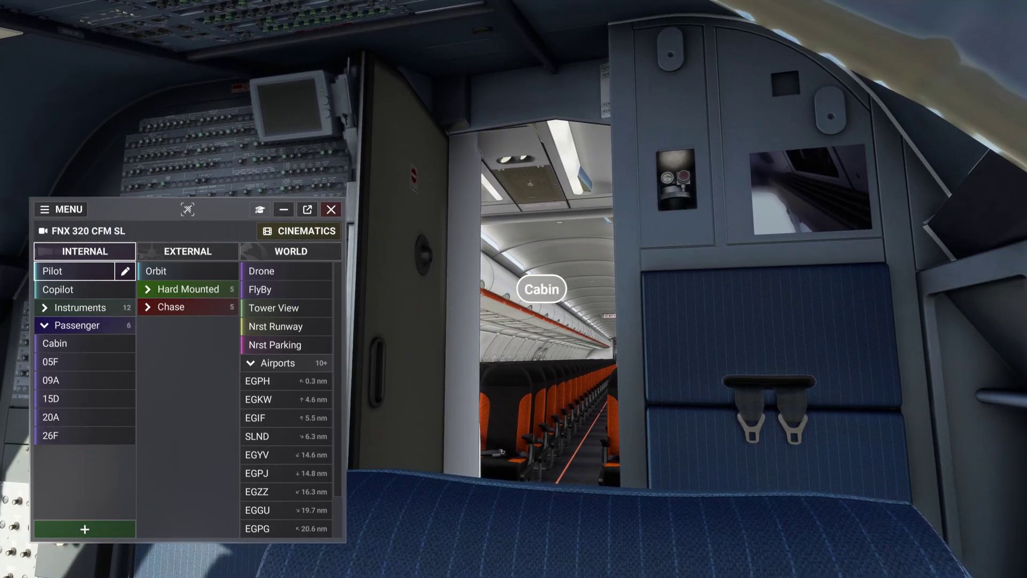
click(542, 289)
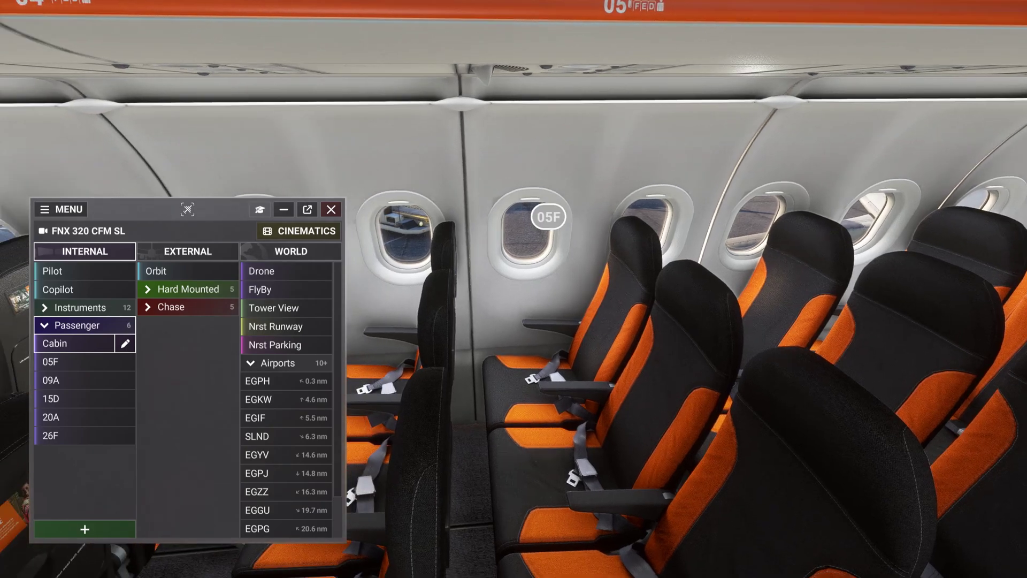
click(546, 218)
click(74, 344)
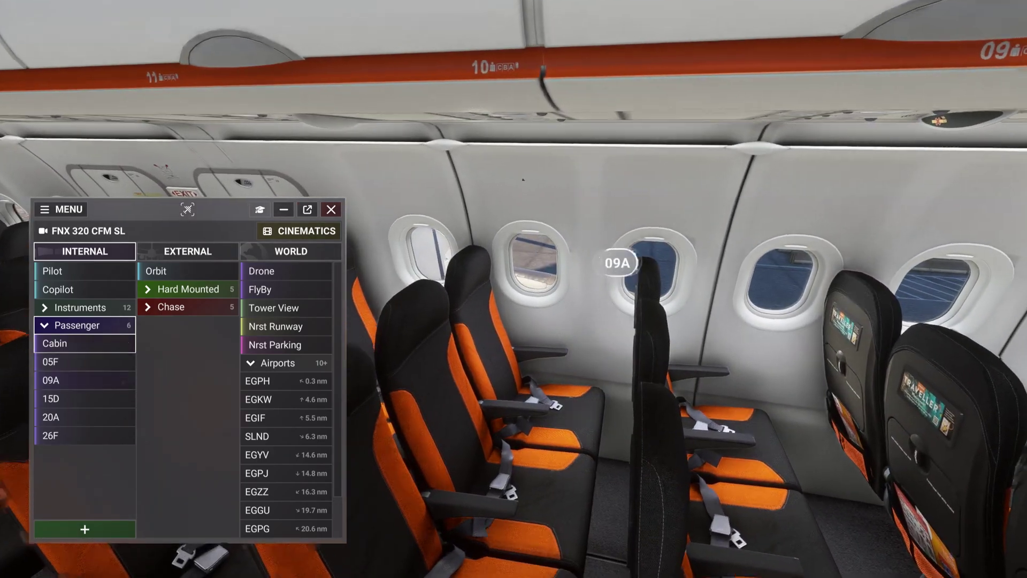
click(621, 263)
click(75, 344)
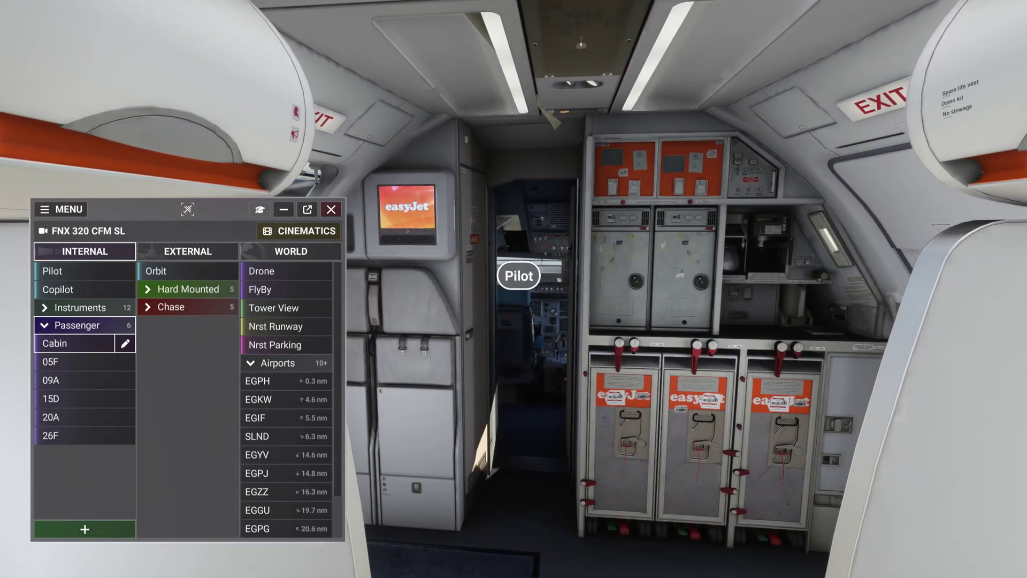
click(519, 275)
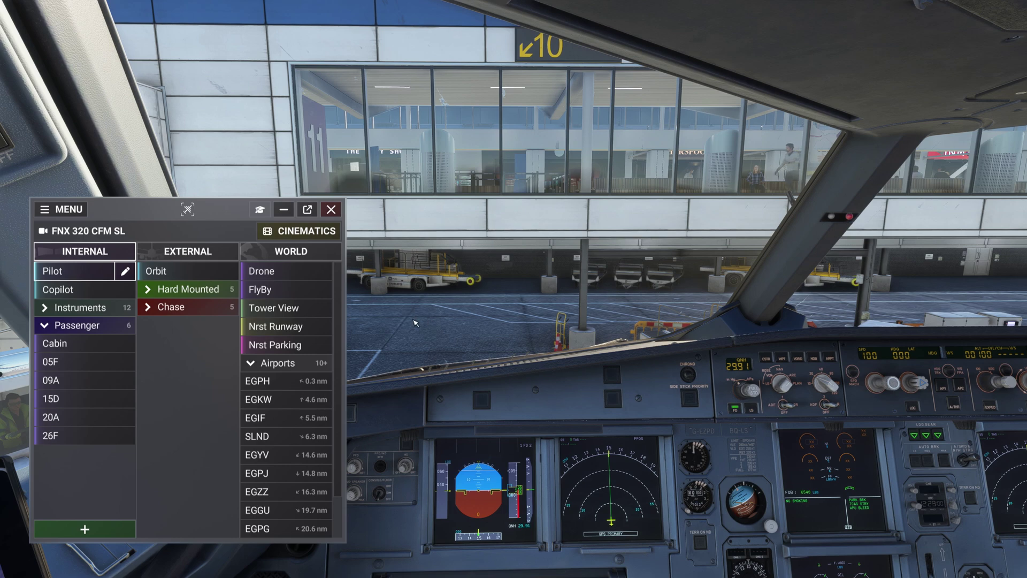
Preview Tail, Belly and Forward Fuselage Left hard-mounted views, then aim the Gear camera into the wheel well
click(176, 307)
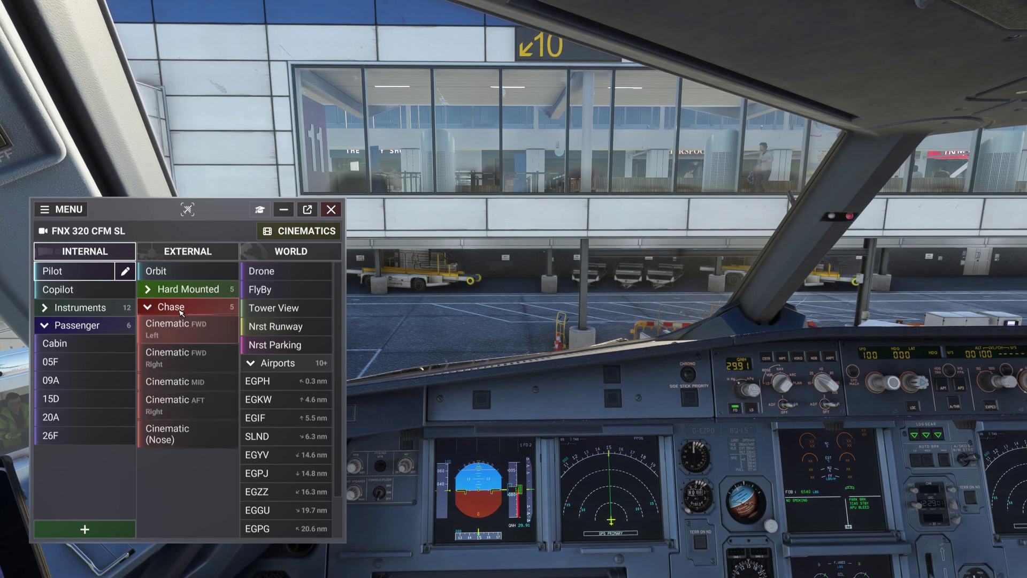
click(182, 305)
click(184, 294)
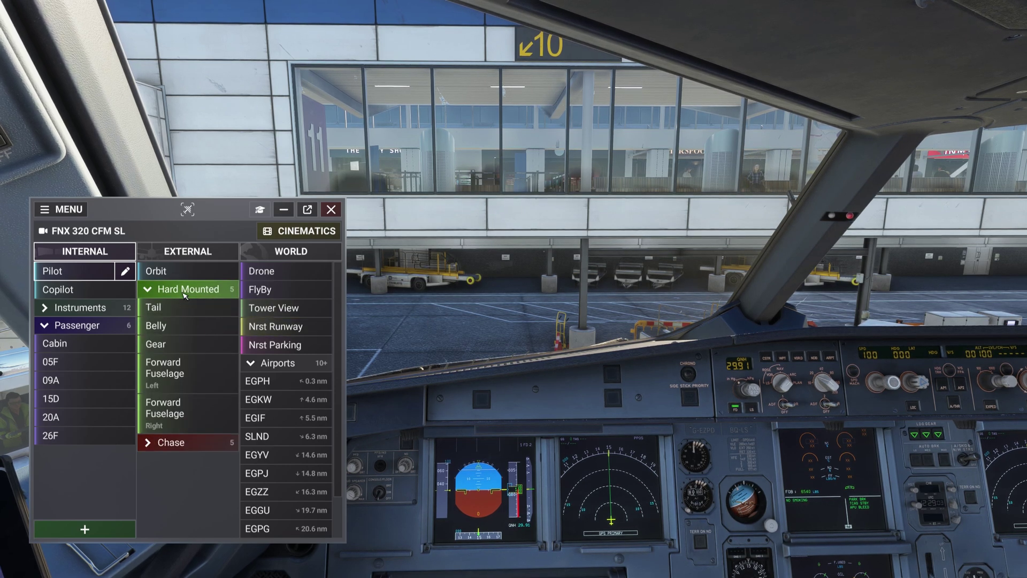
click(185, 307)
click(186, 326)
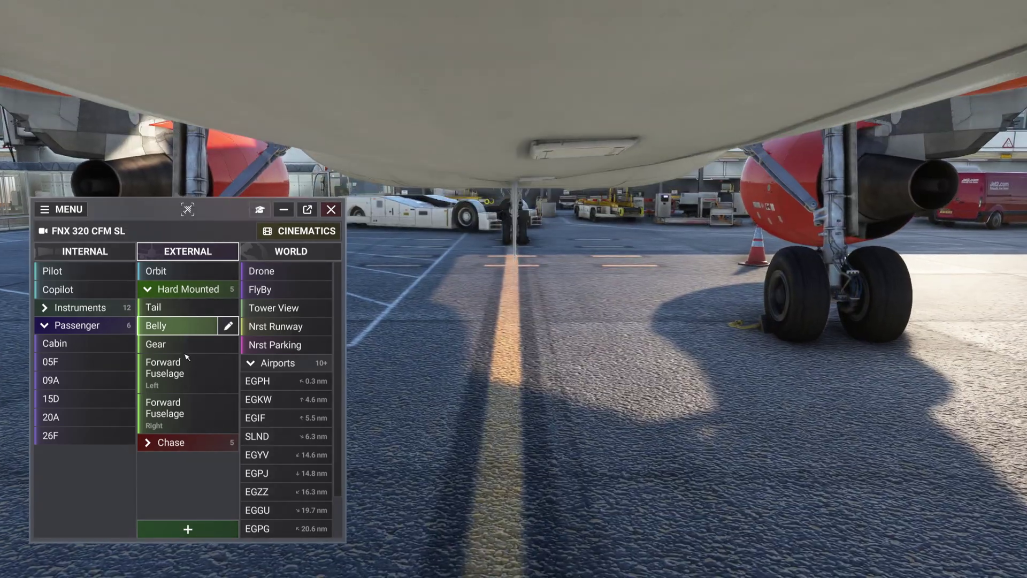
click(187, 358)
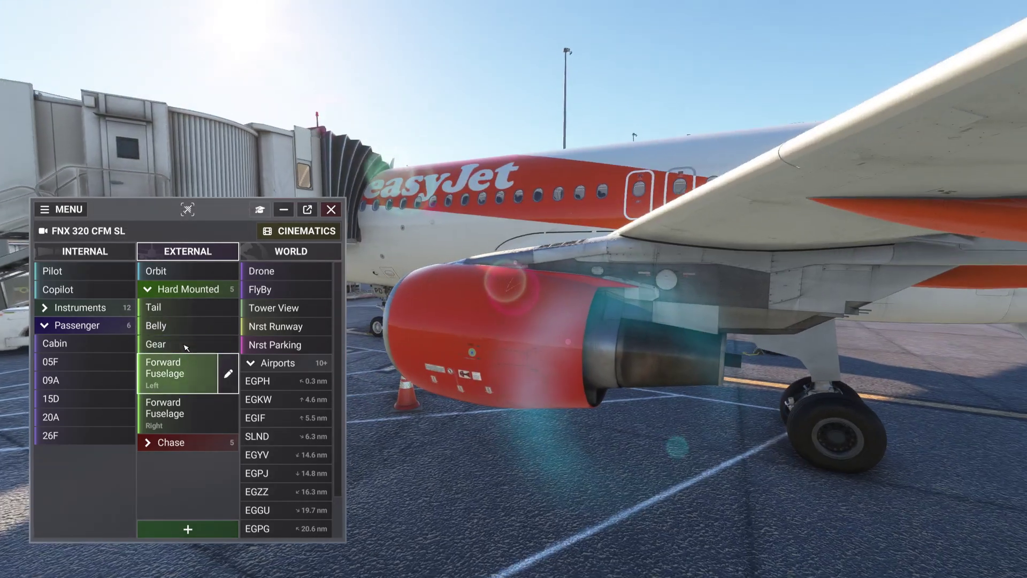
click(186, 347)
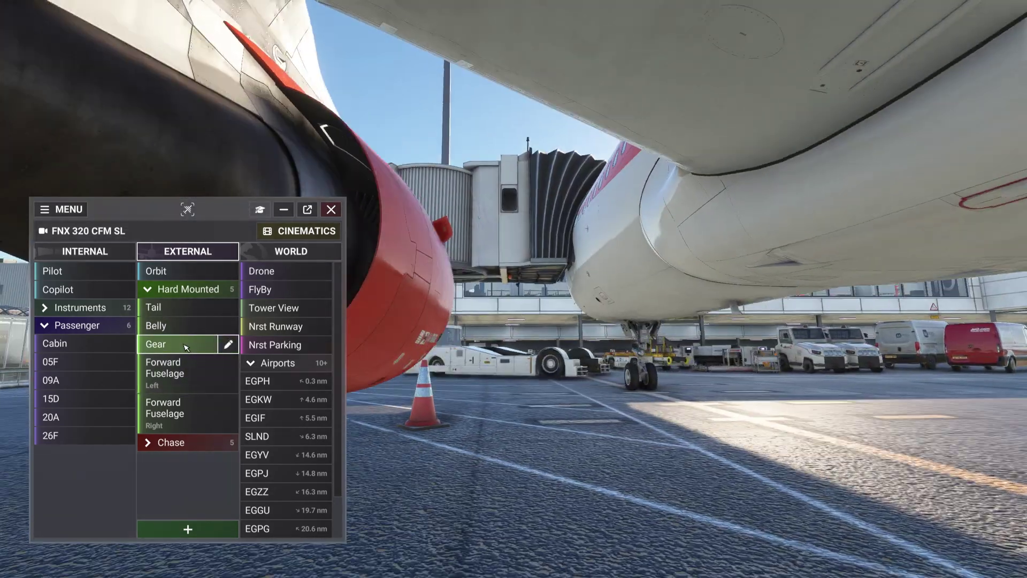
drag(454, 359, 621, 340)
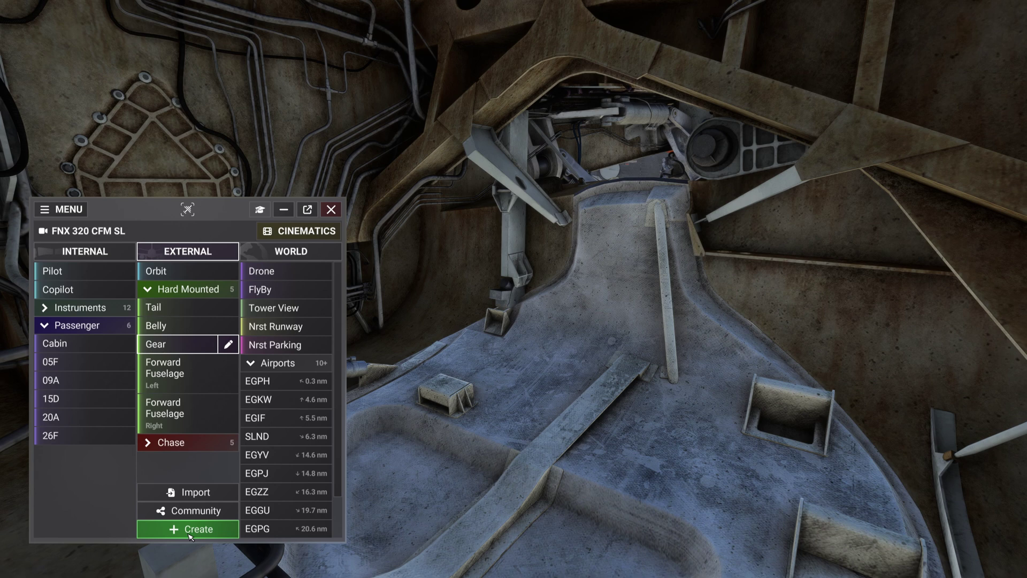
Create a hard-mounted view and aim it into the wheel well: yaw 54.15°, pitch -25.83°, zoom about 0.39
click(189, 529)
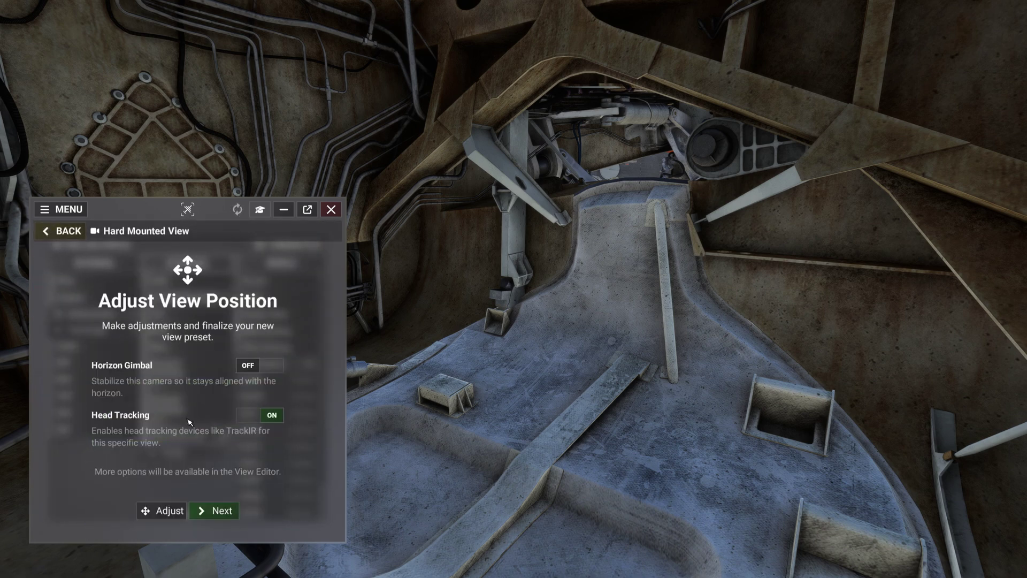
click(171, 515)
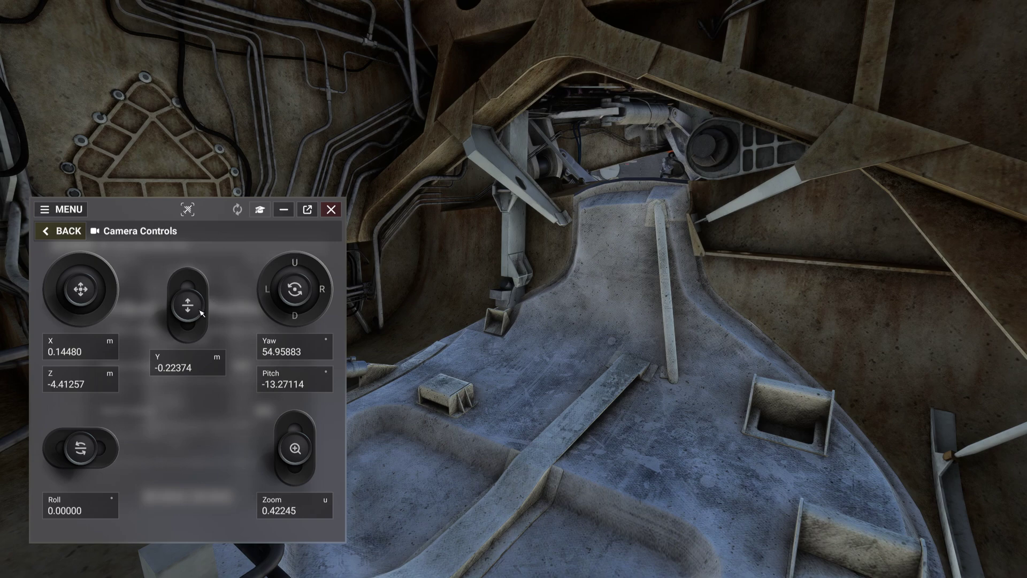
drag(195, 309, 196, 302)
drag(90, 289, 123, 295)
mouse_move(294, 289)
mouse_down()
mouse_move(303, 306)
mouse_move(291, 272)
mouse_move(295, 286)
mouse_up()
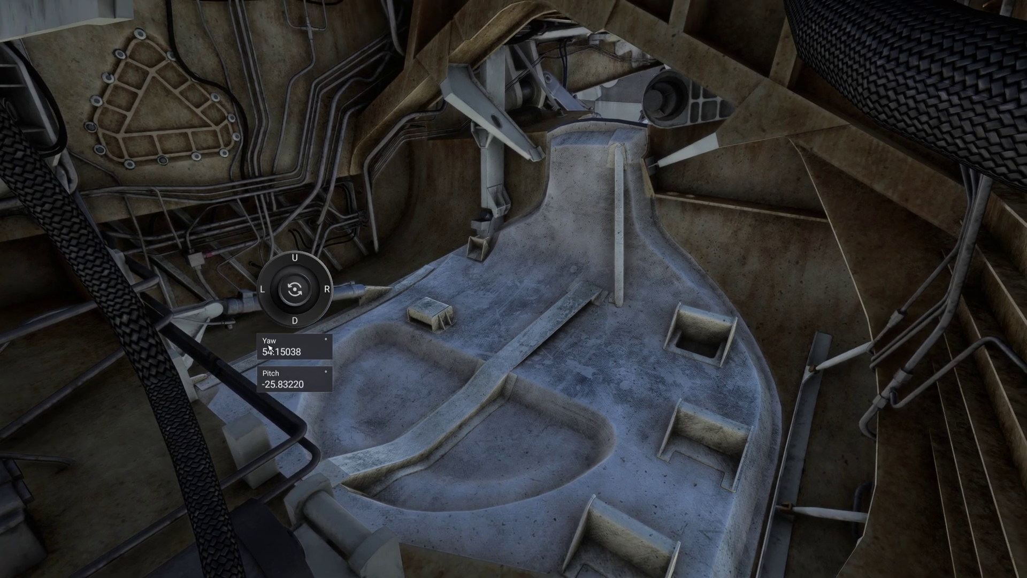
mouse_move(296, 450)
mouse_down()
mouse_move(296, 428)
mouse_move(295, 448)
mouse_up()
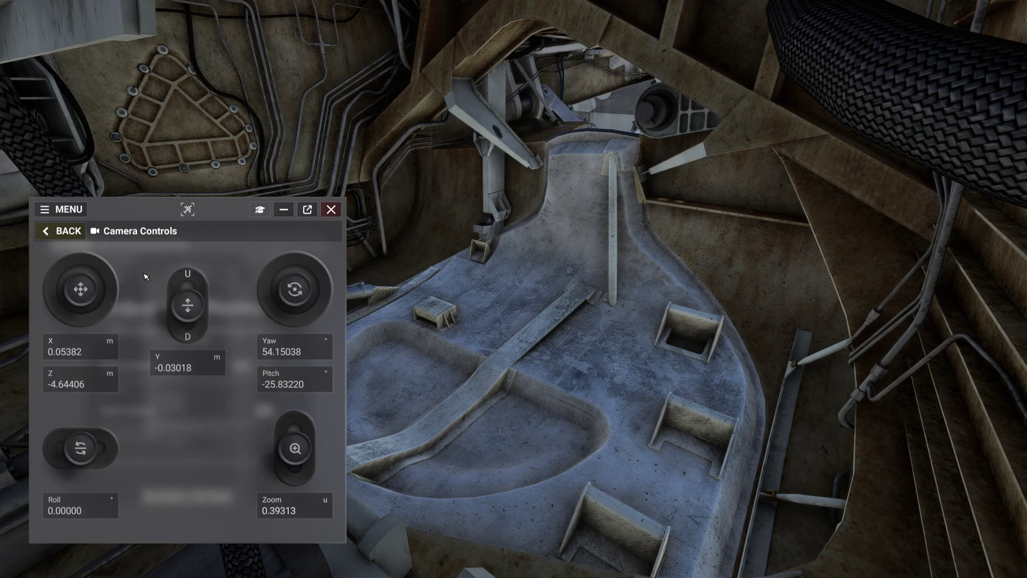
click(76, 234)
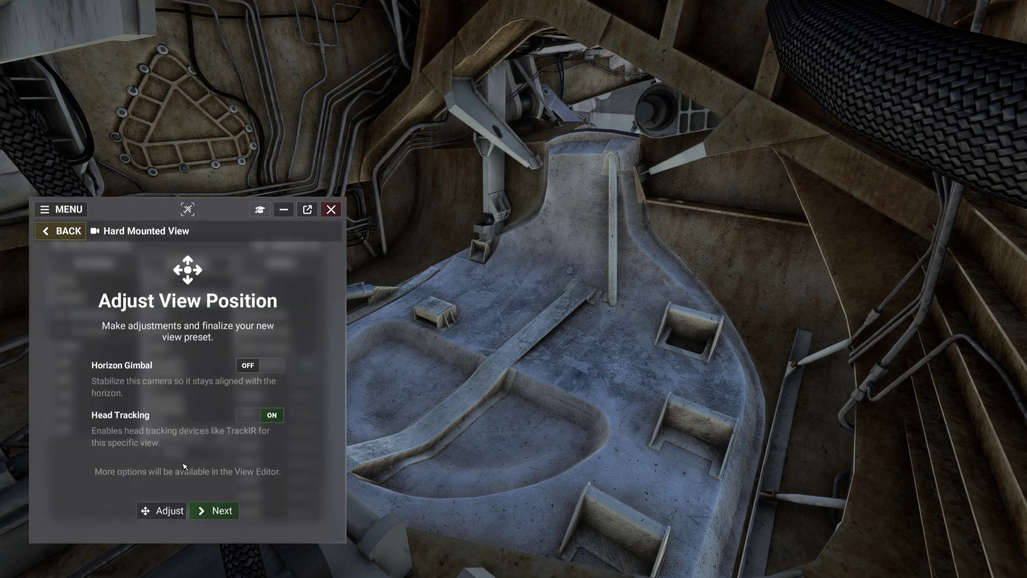
Name the new hard-mounted view 'Wheel Well' and save it
click(214, 513)
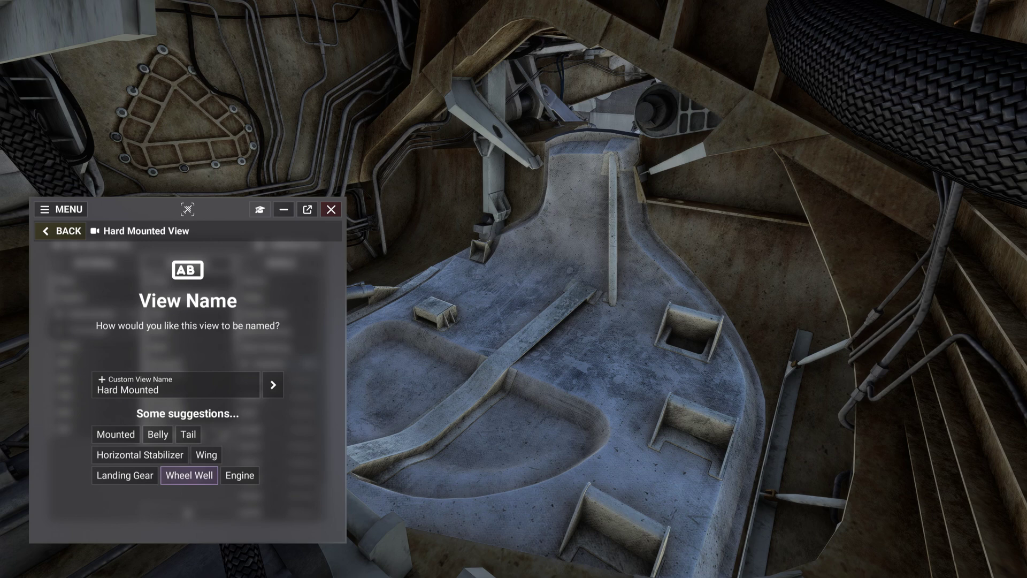
click(193, 476)
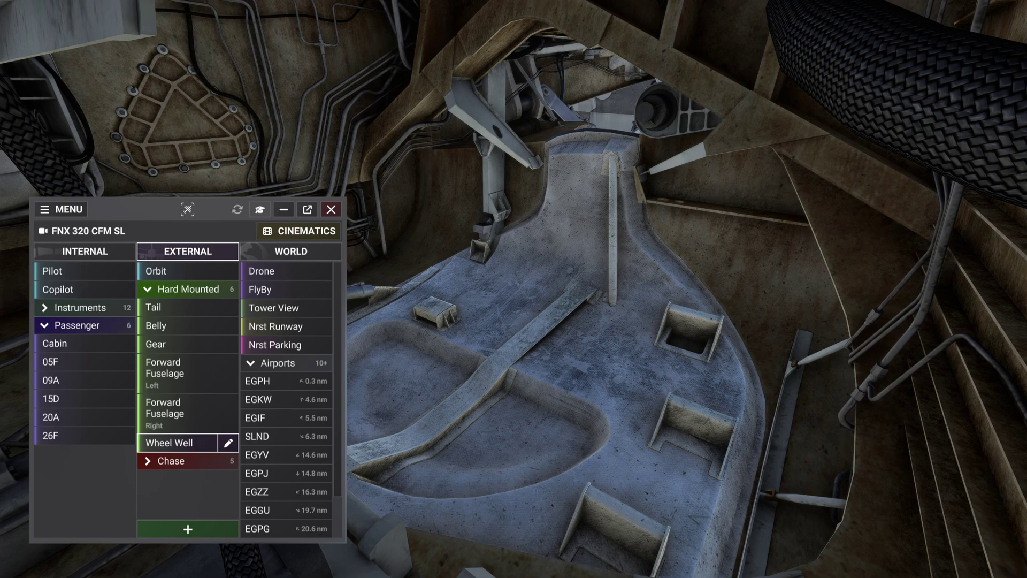
Move Wheel Well just below Belly, compare it with the Gear view, then return to Orbit
click(172, 310)
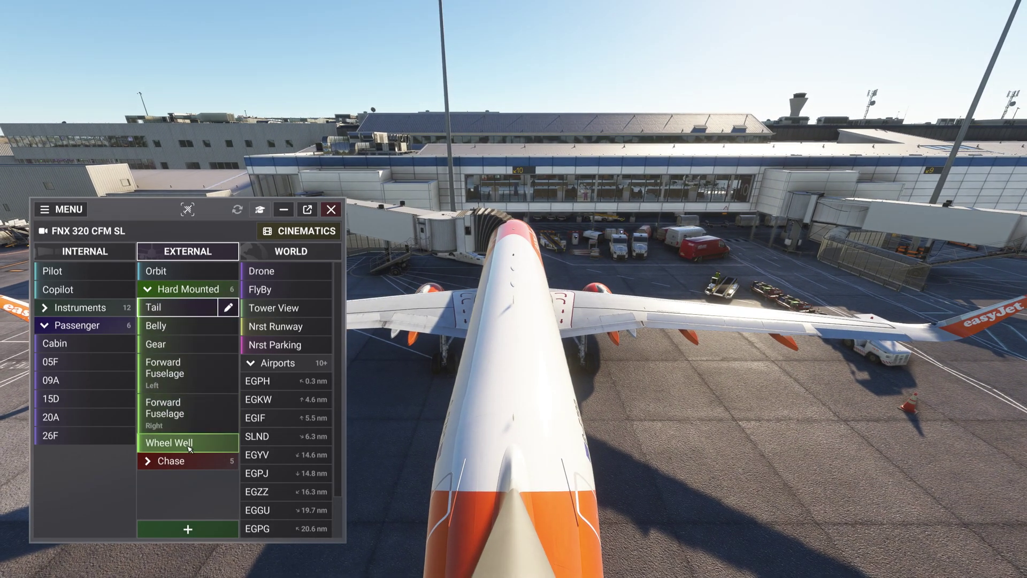
drag(189, 448, 190, 347)
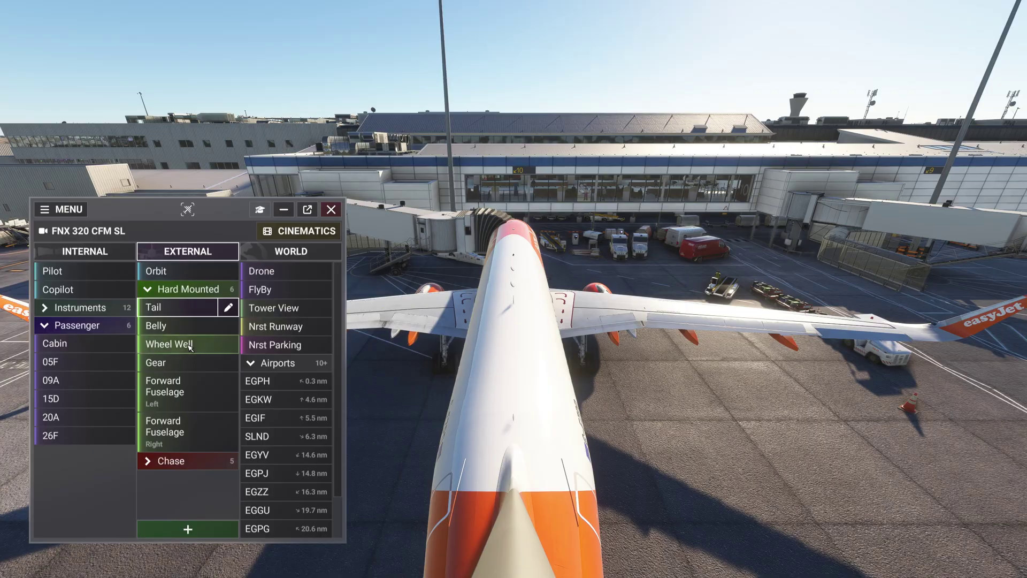
click(194, 348)
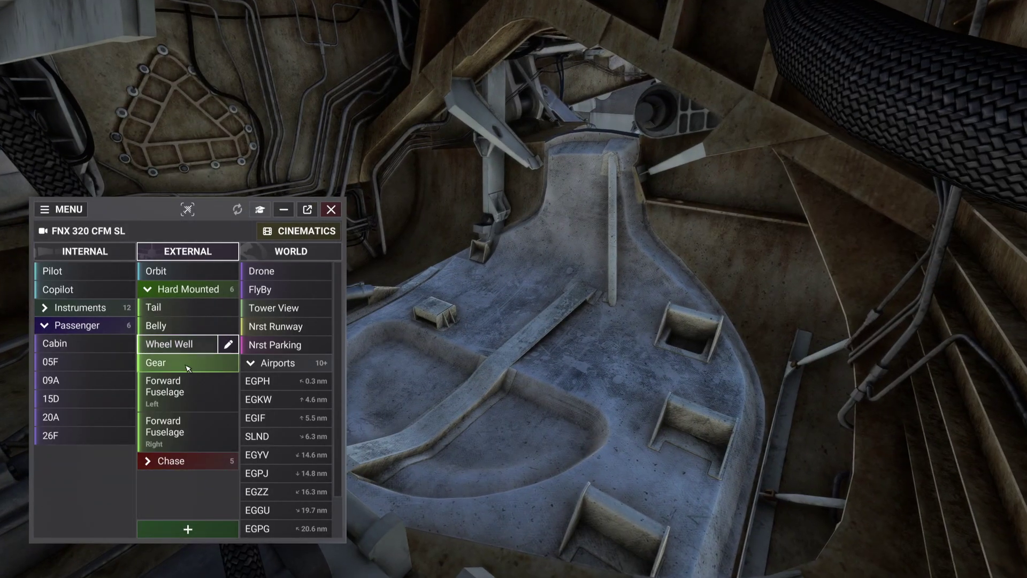
click(188, 367)
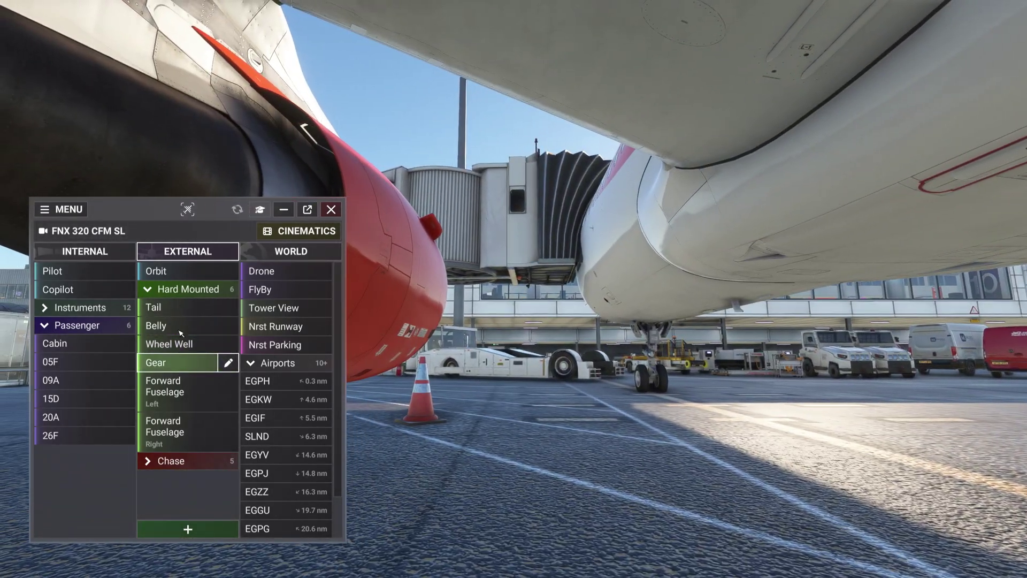
click(171, 272)
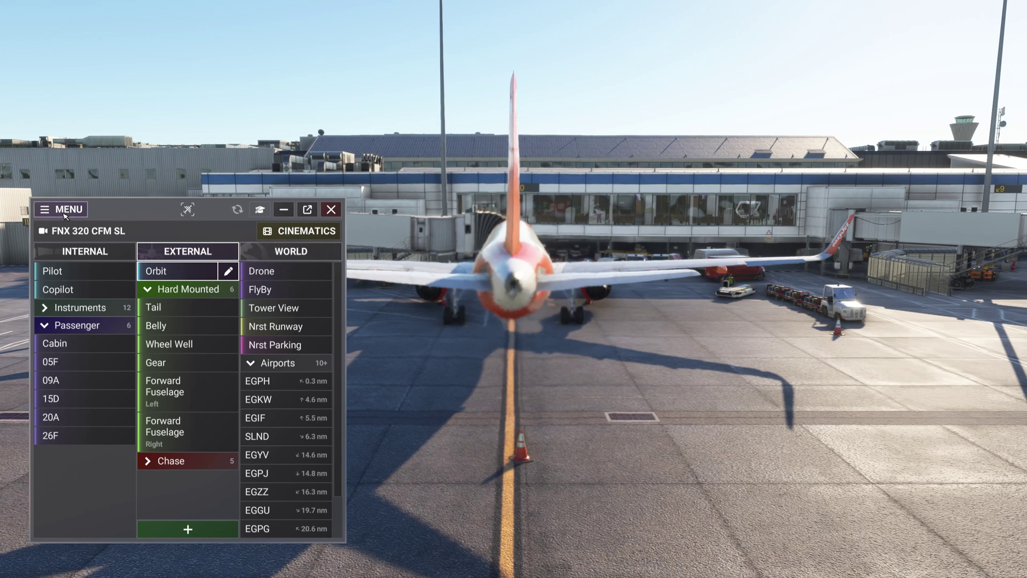
click(67, 213)
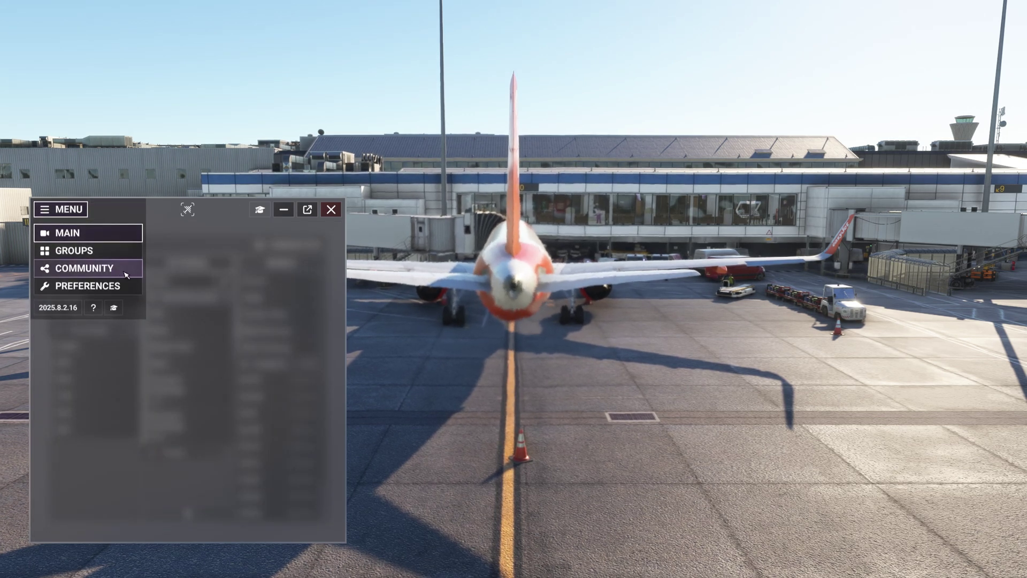